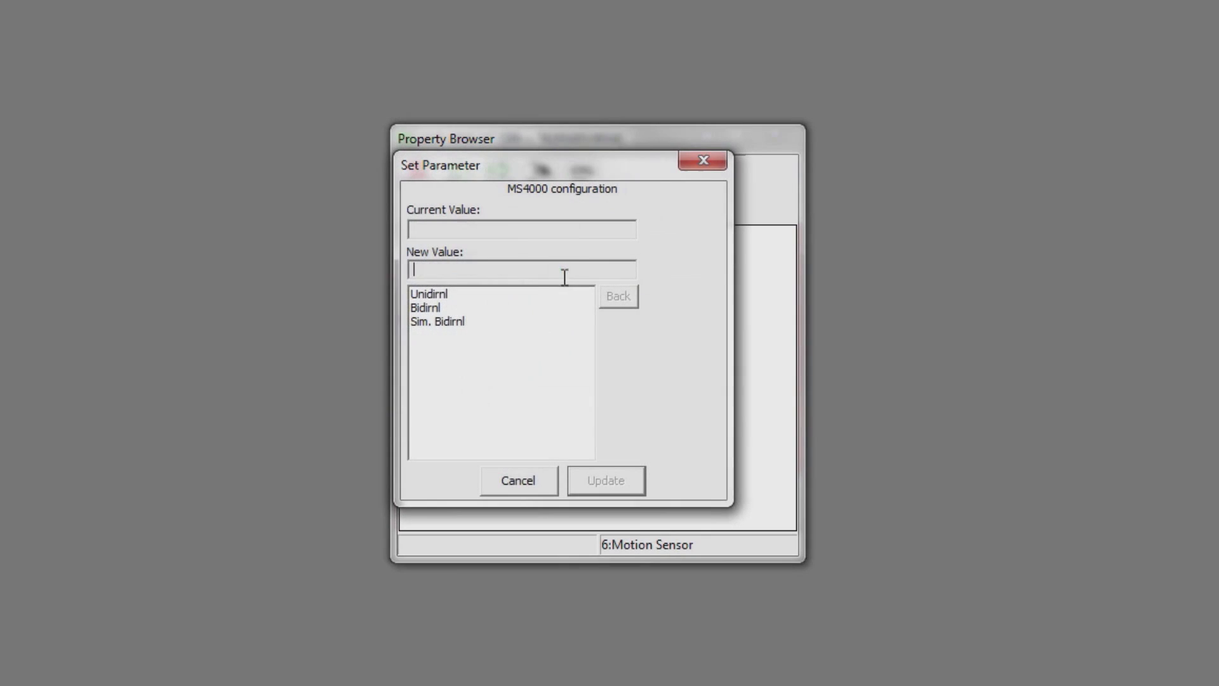
In the MS4000 configuration, set Track 1's Uni/Bi/Sim-Bidirnl parameter to Bidirnl and the island frequency to 4.0 kHz.
left_click(435, 308)
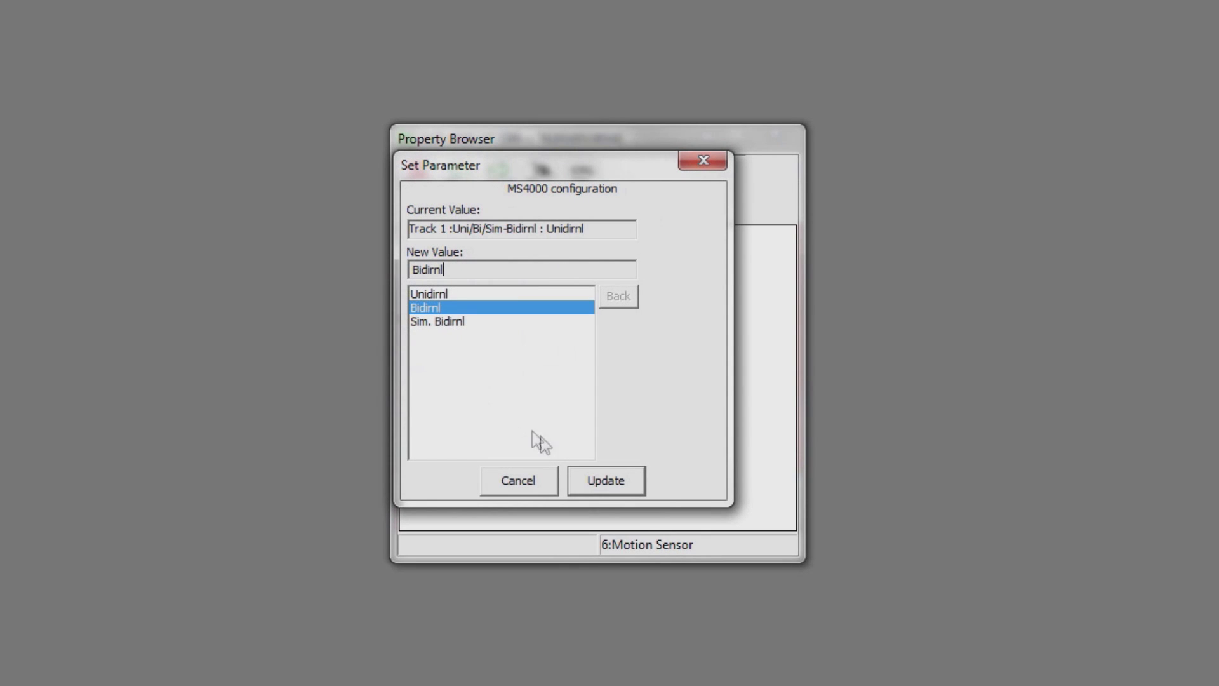
left_click(571, 480)
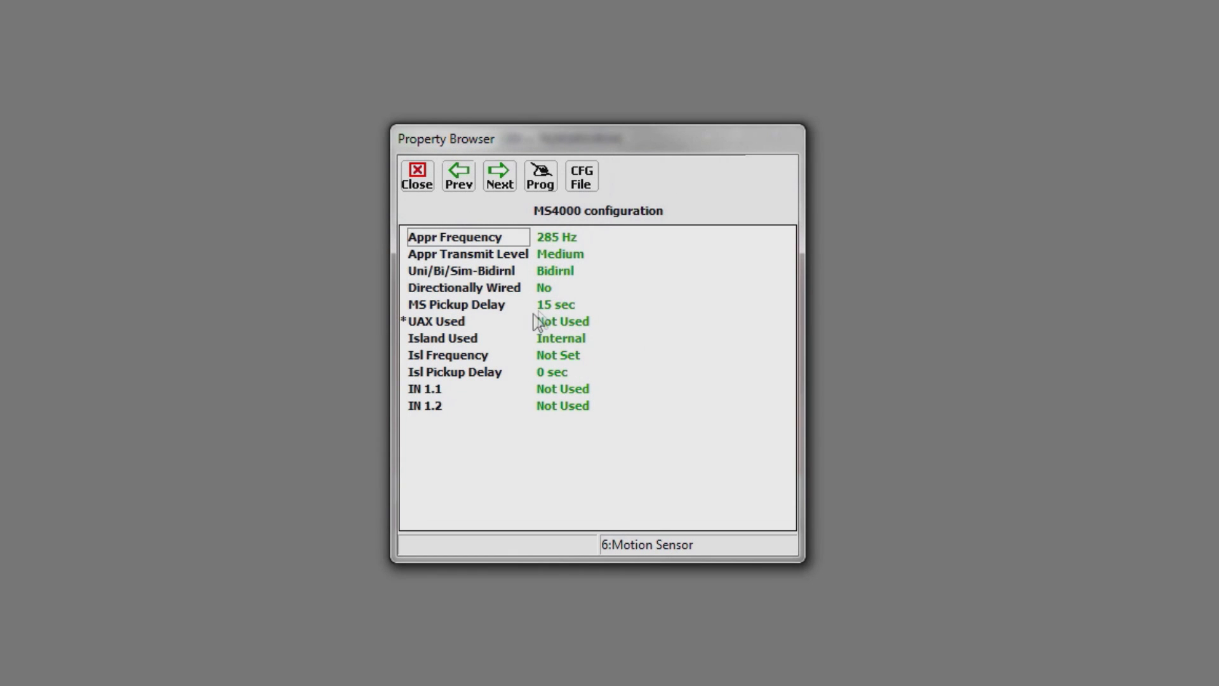
double_click(550, 357)
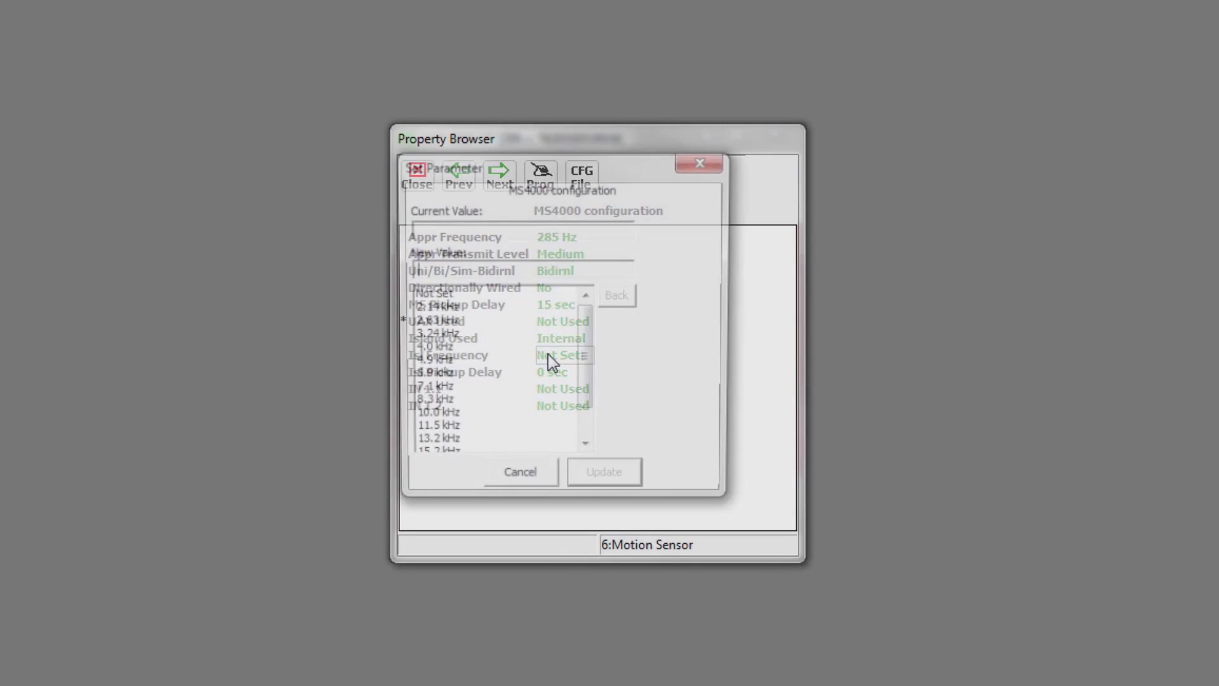
left_click(438, 350)
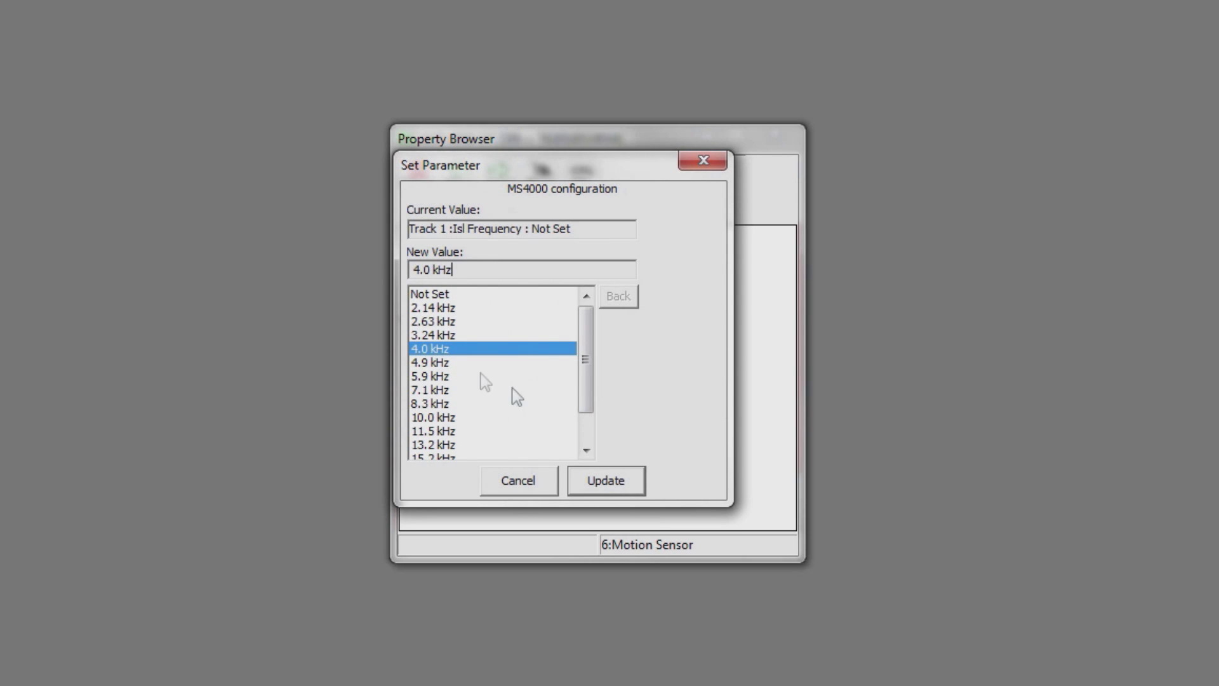
left_click(597, 483)
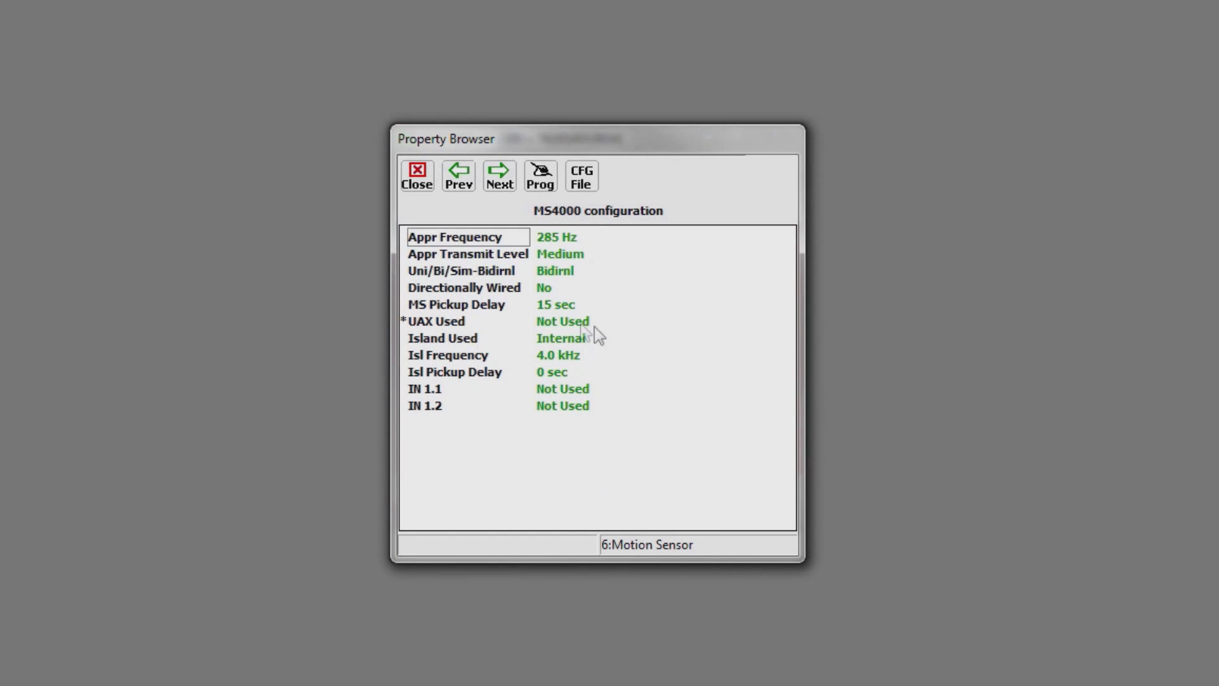
Review the MS4000 Predictor and MS4000 Advanced parameter pages and continue past them.
left_click(498, 184)
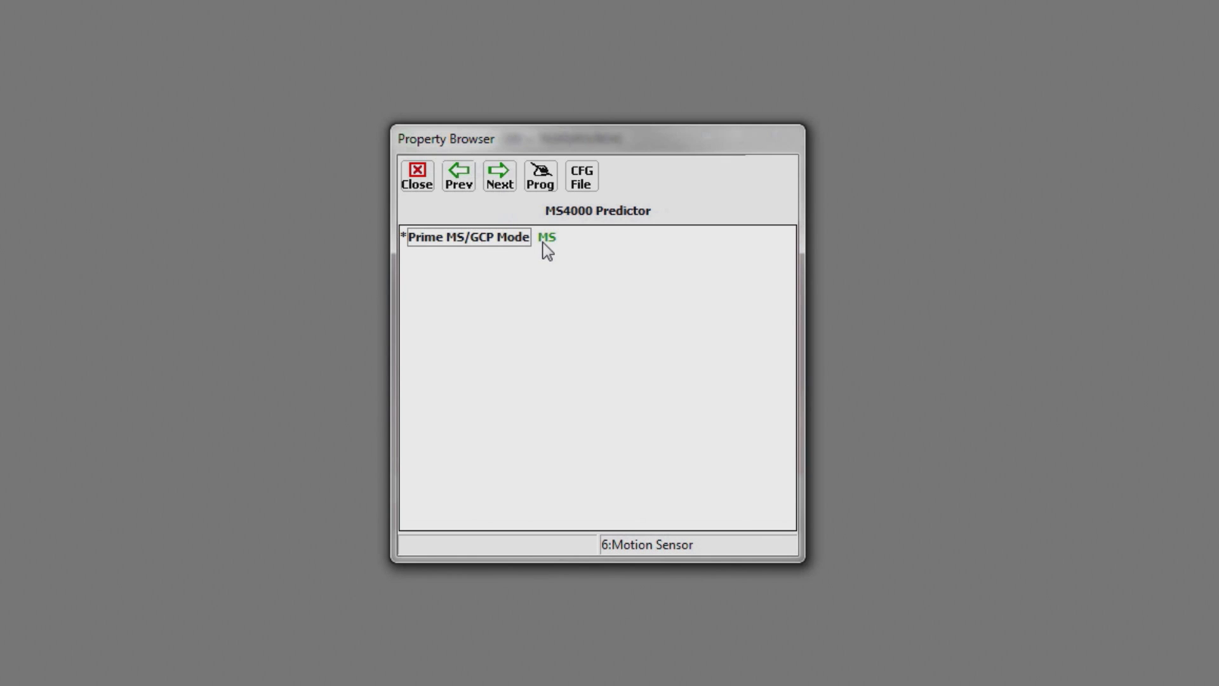
left_click(496, 182)
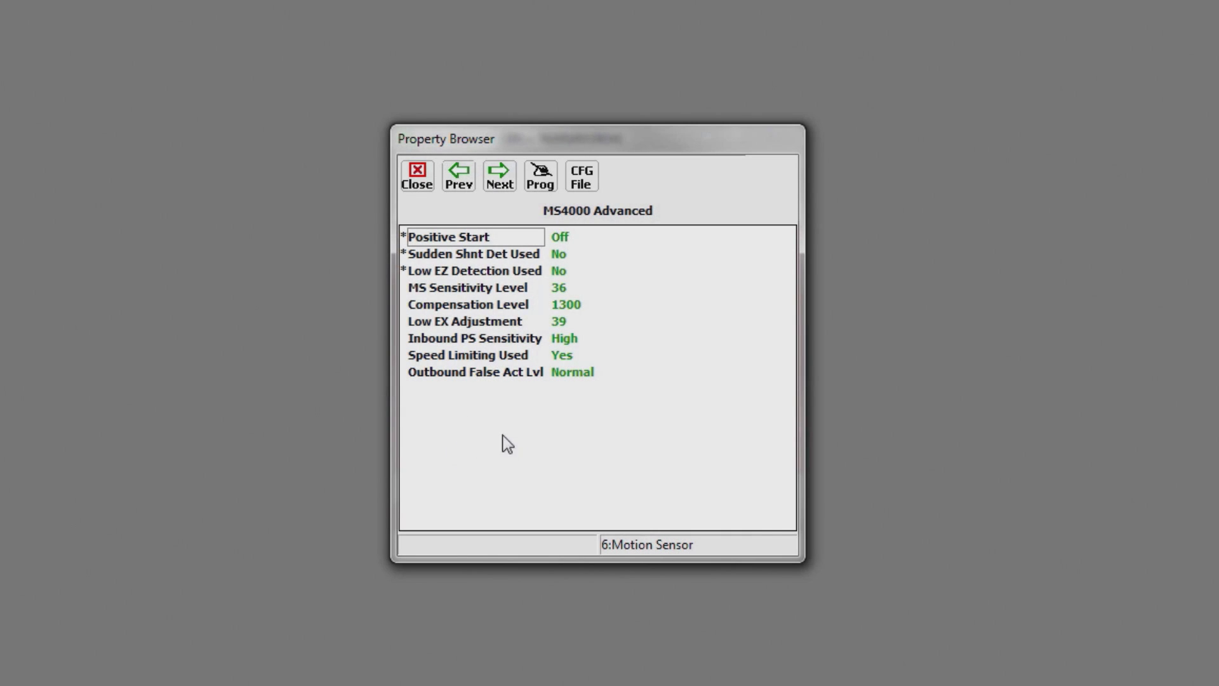
left_click(494, 185)
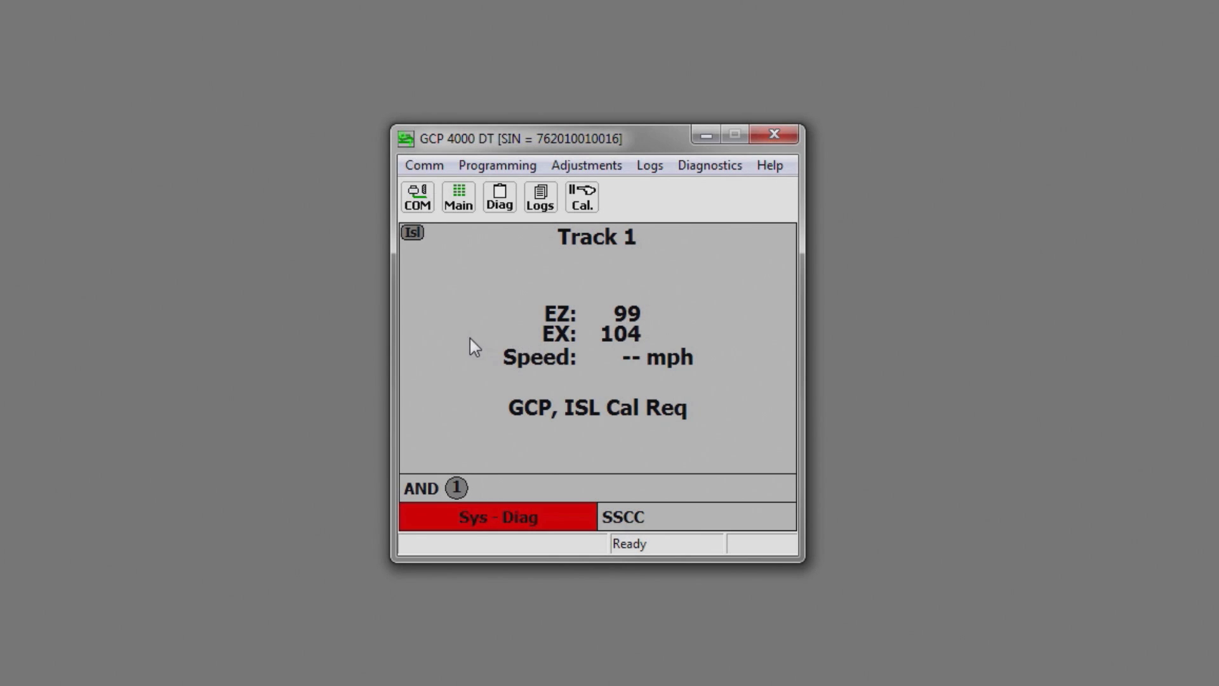
Run the GCP calibration and the island calibration for Track 1.
left_click(581, 200)
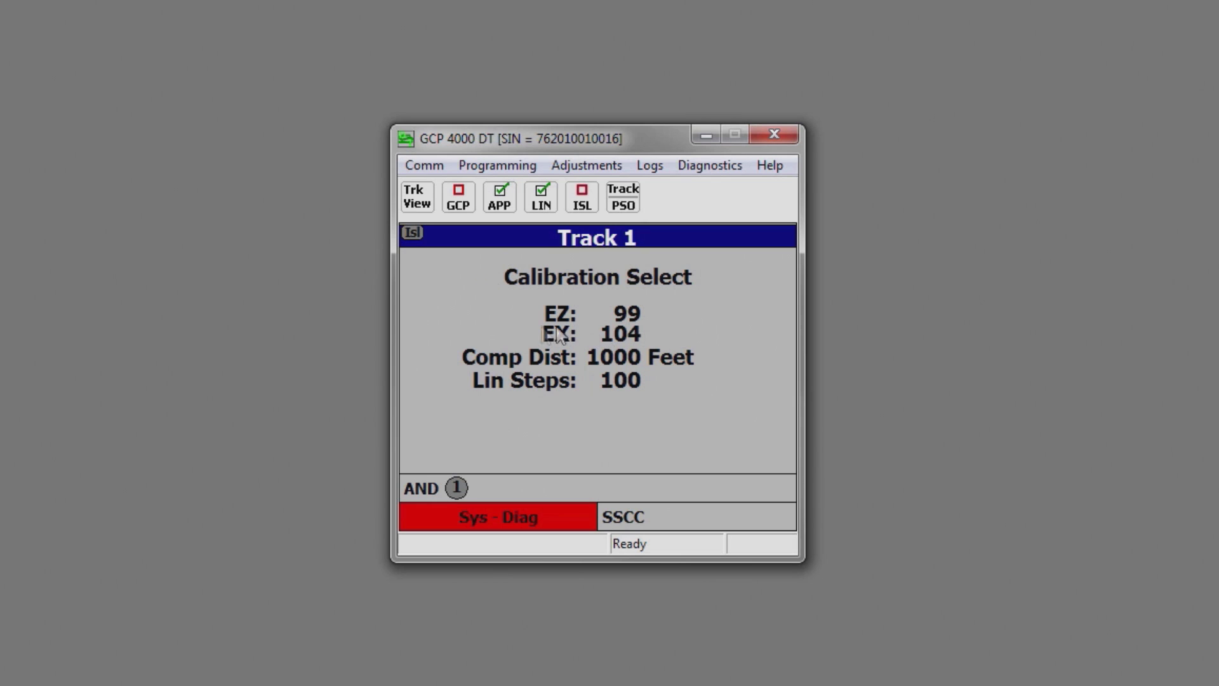
left_click(457, 204)
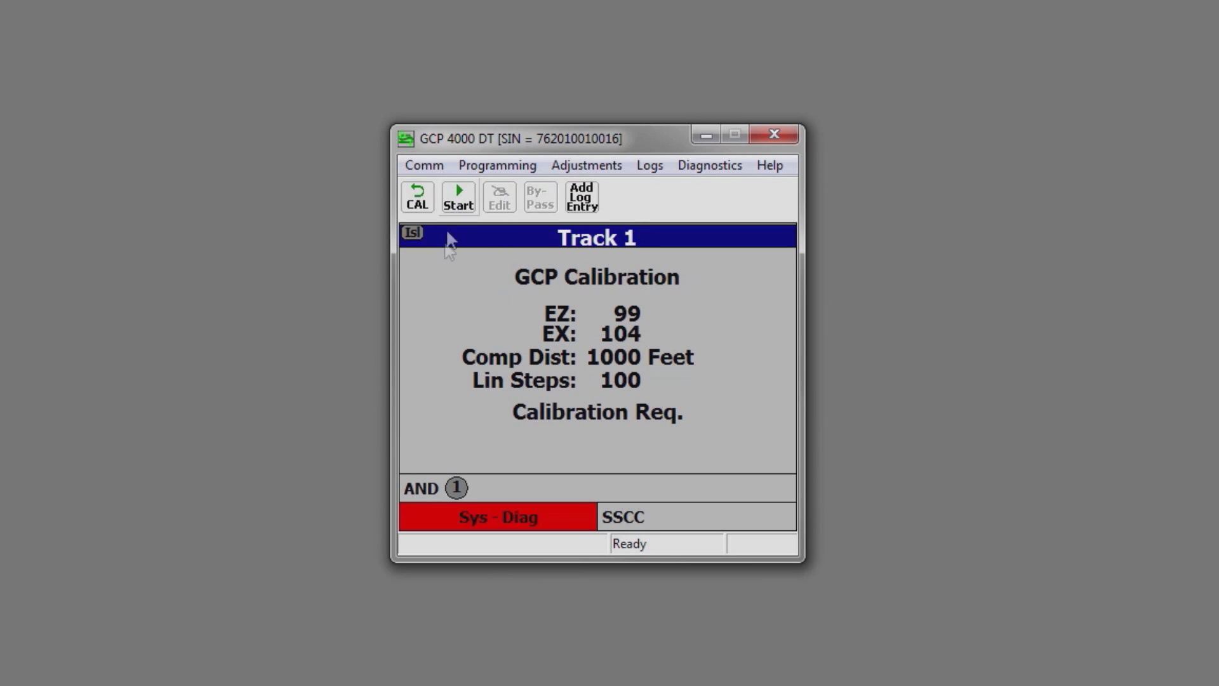
left_click(457, 201)
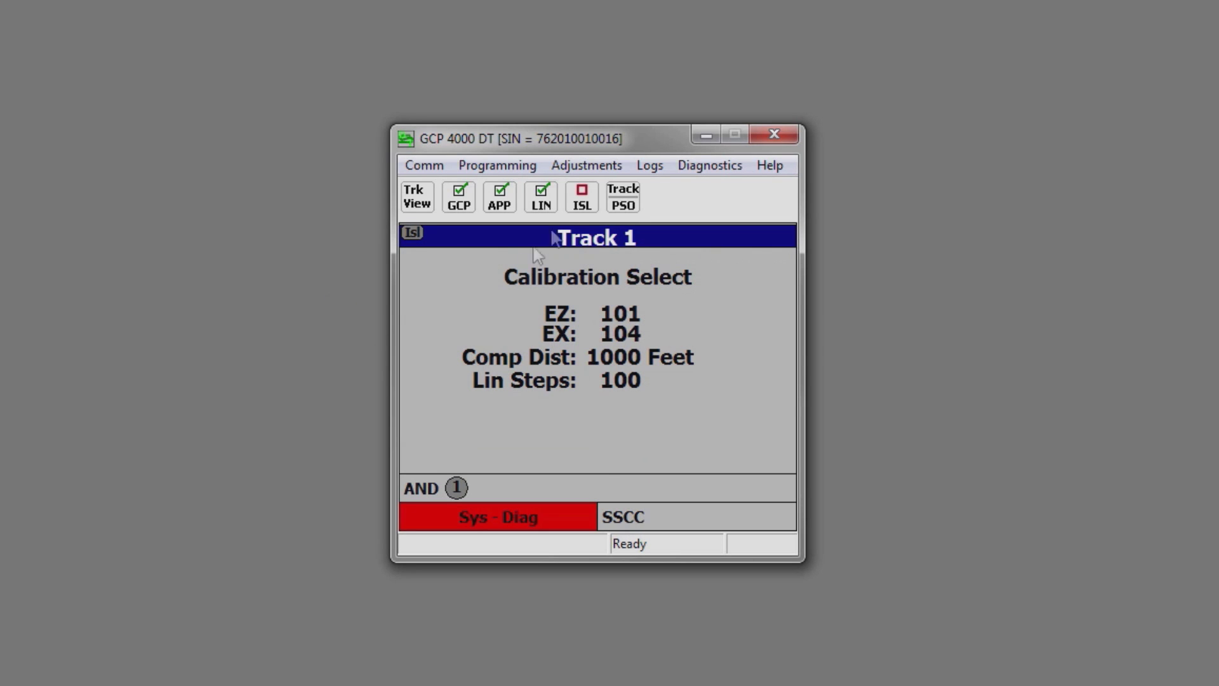
left_click(581, 202)
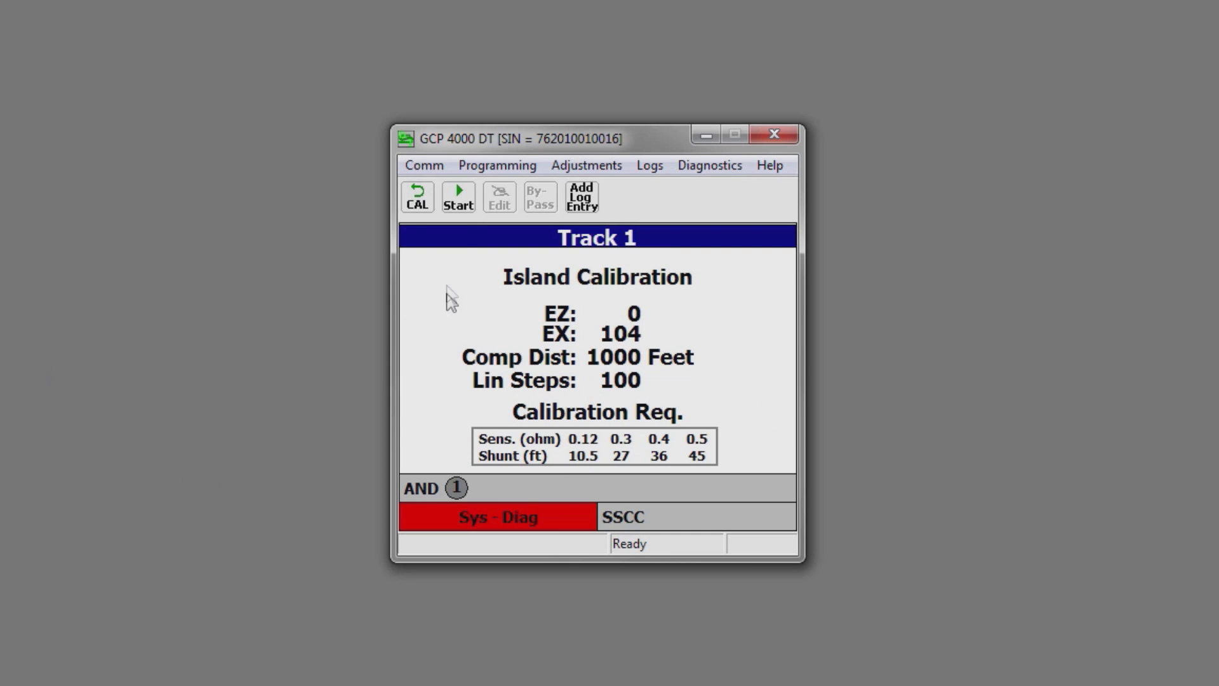
left_click(458, 199)
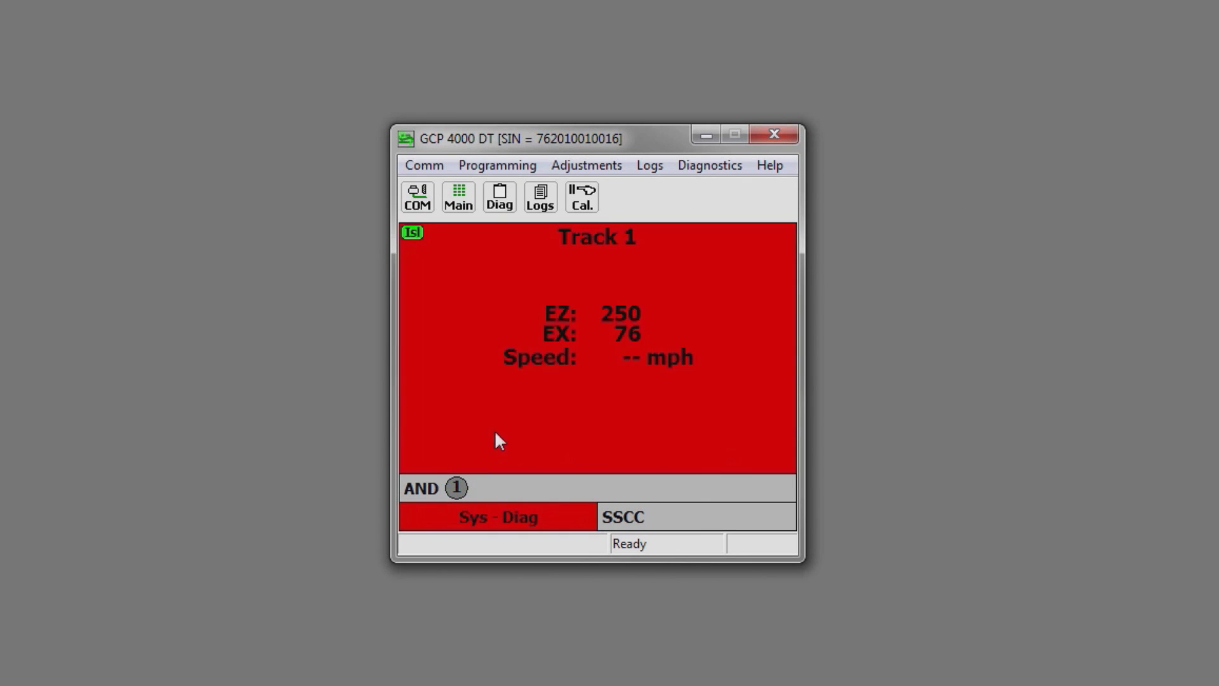
Examine the system diagnostics and read the causes and remedies of Track 1's High EZ entry.
right_click(491, 511)
left_click(526, 528)
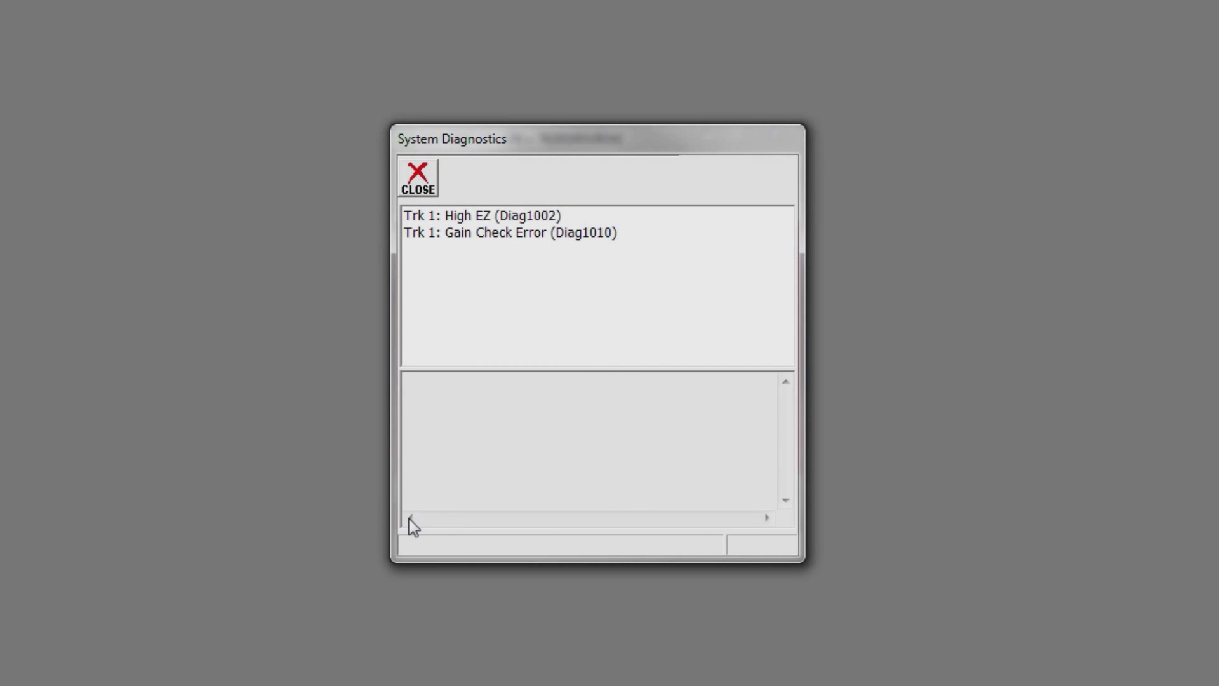
left_click(454, 219)
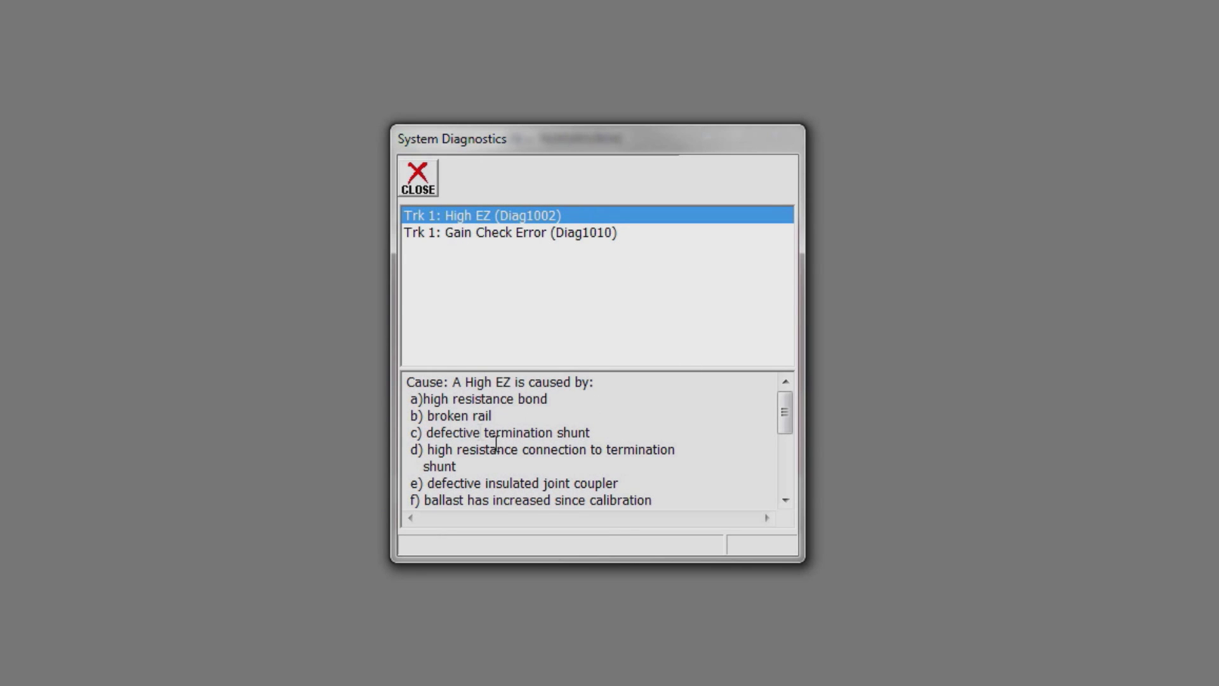
left_click_drag(784, 421, 785, 442)
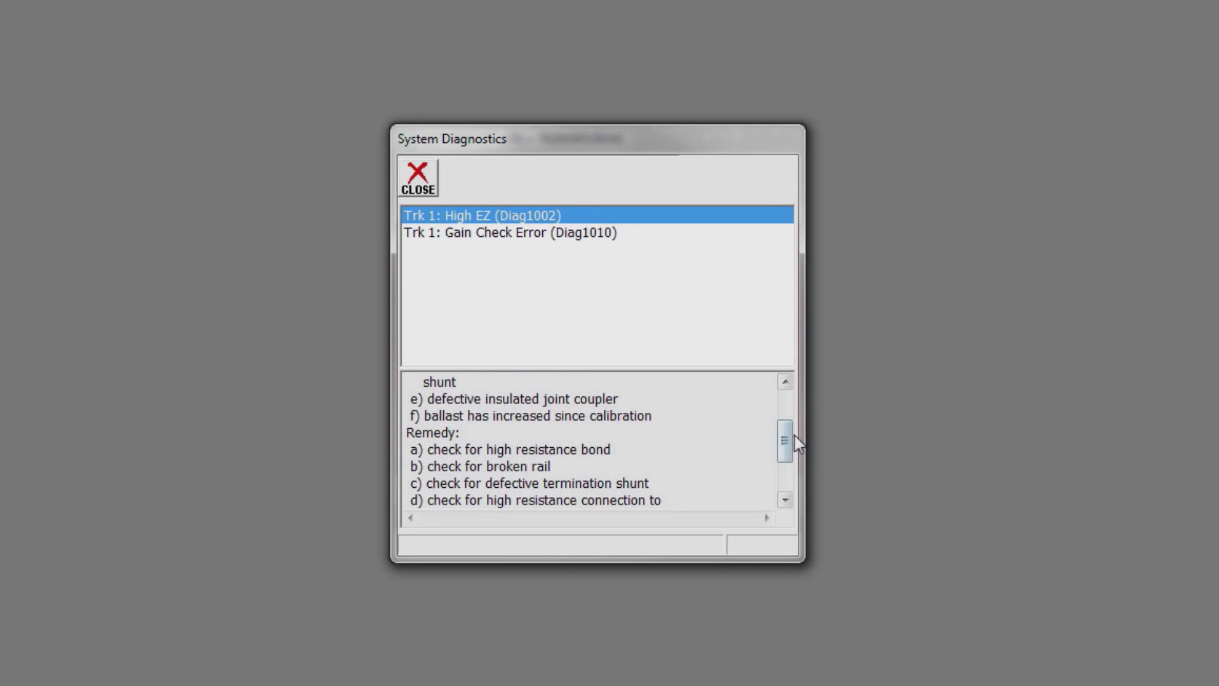
left_click_drag(786, 437, 790, 479)
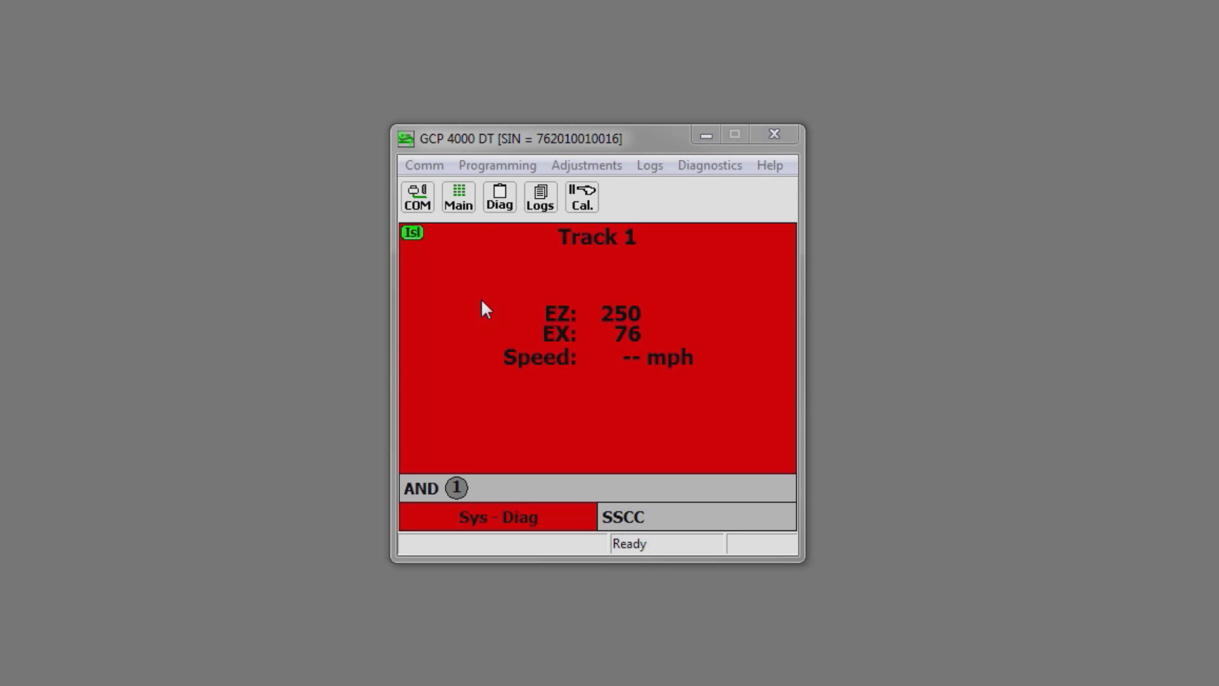
Take Track 1's GCP out of service and return to the track status view.
right_click(482, 301)
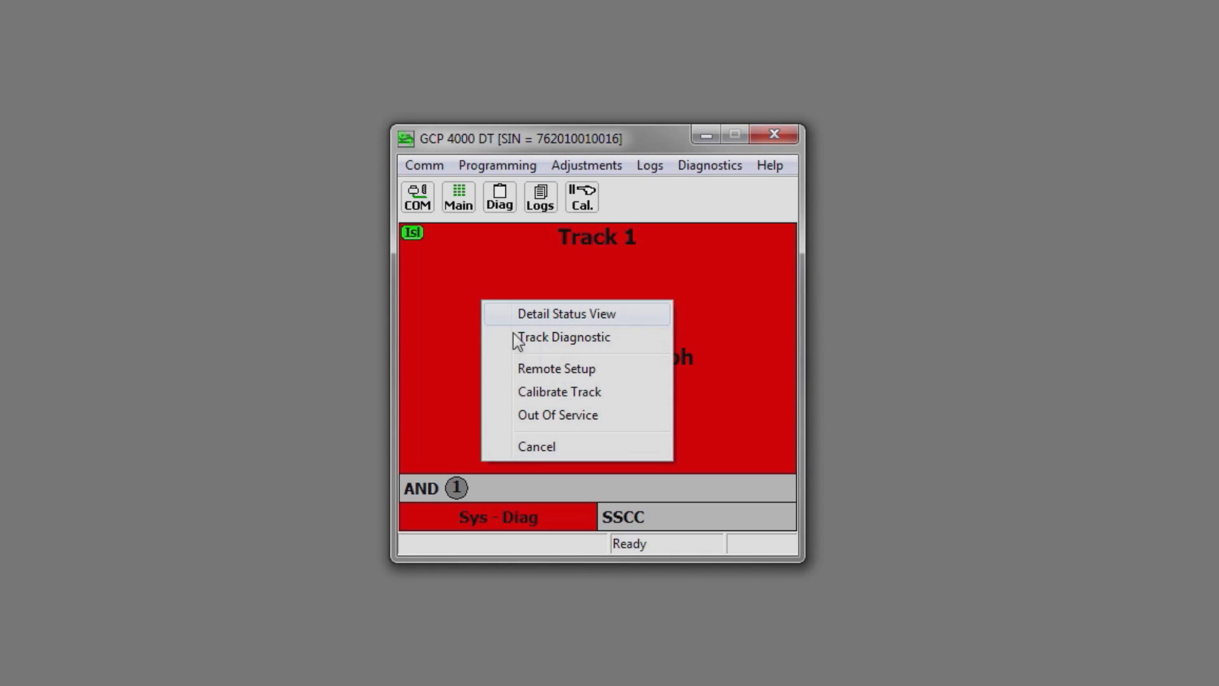
left_click(546, 419)
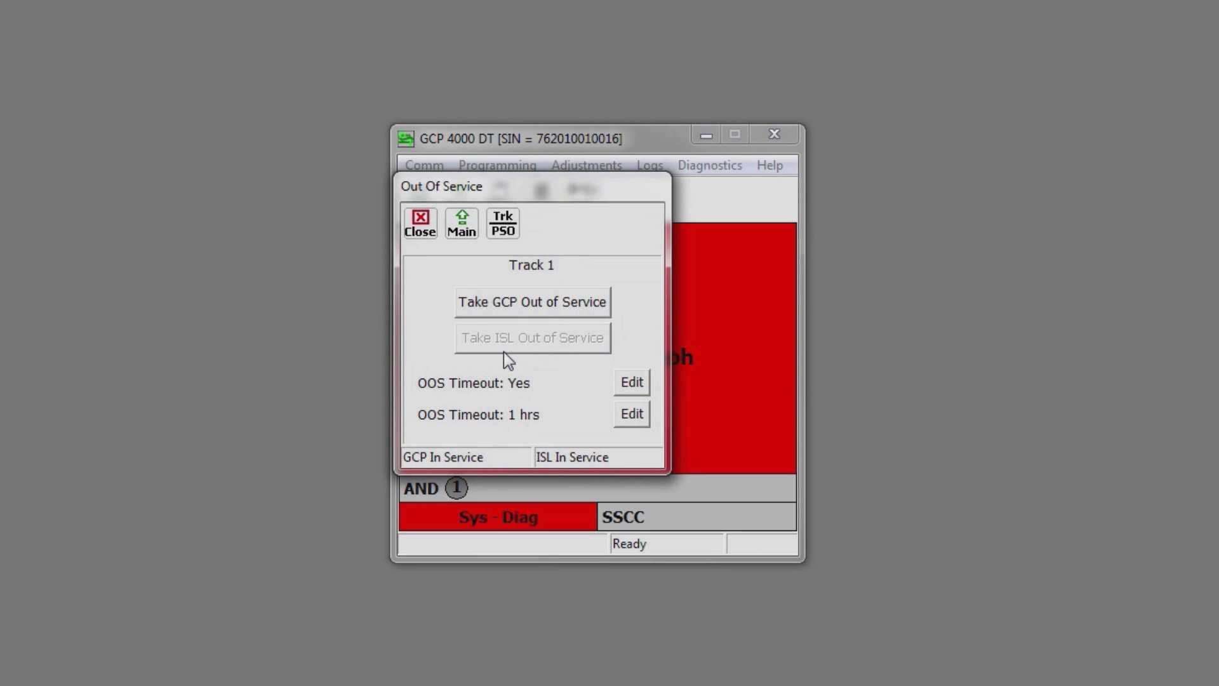
left_click(483, 301)
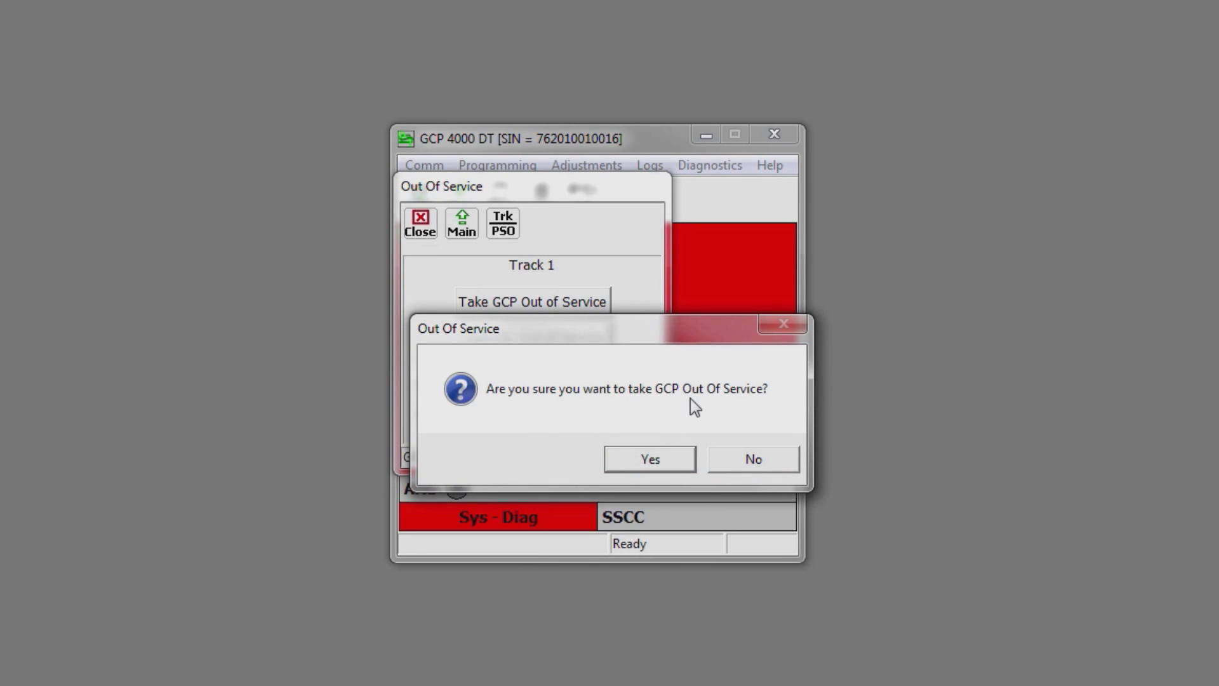
left_click(650, 459)
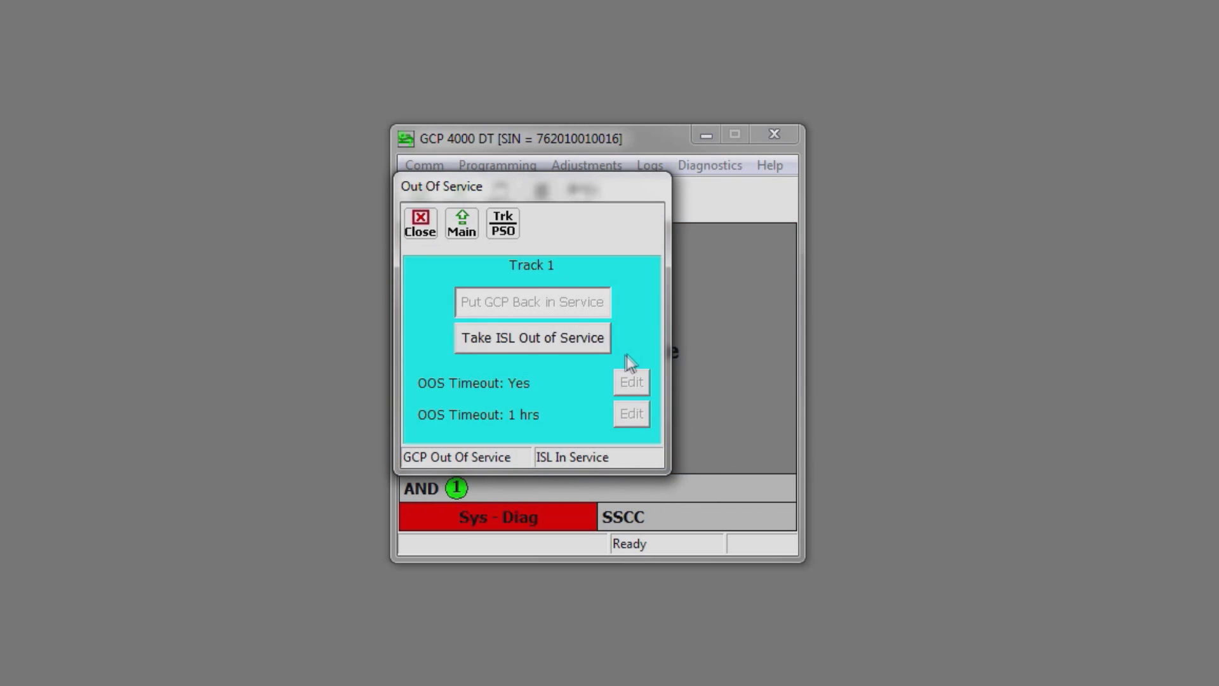
left_click(420, 224)
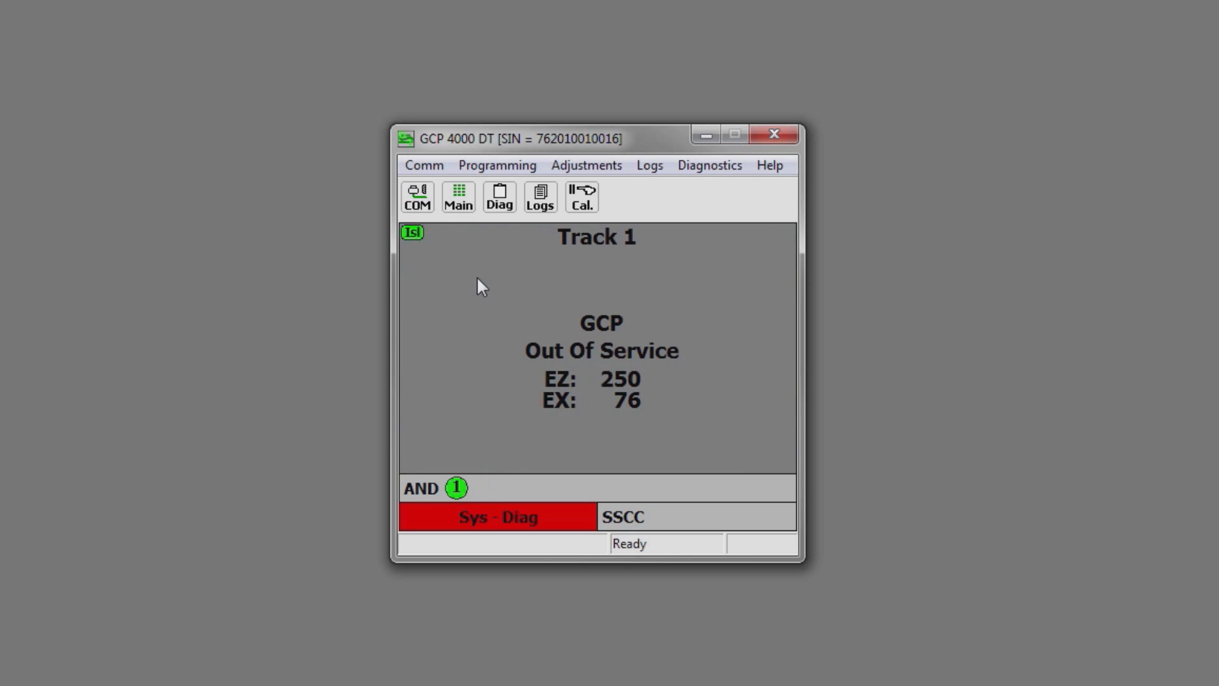
Take Track 1's island out of service and close the out-of-service settings.
right_click(477, 280)
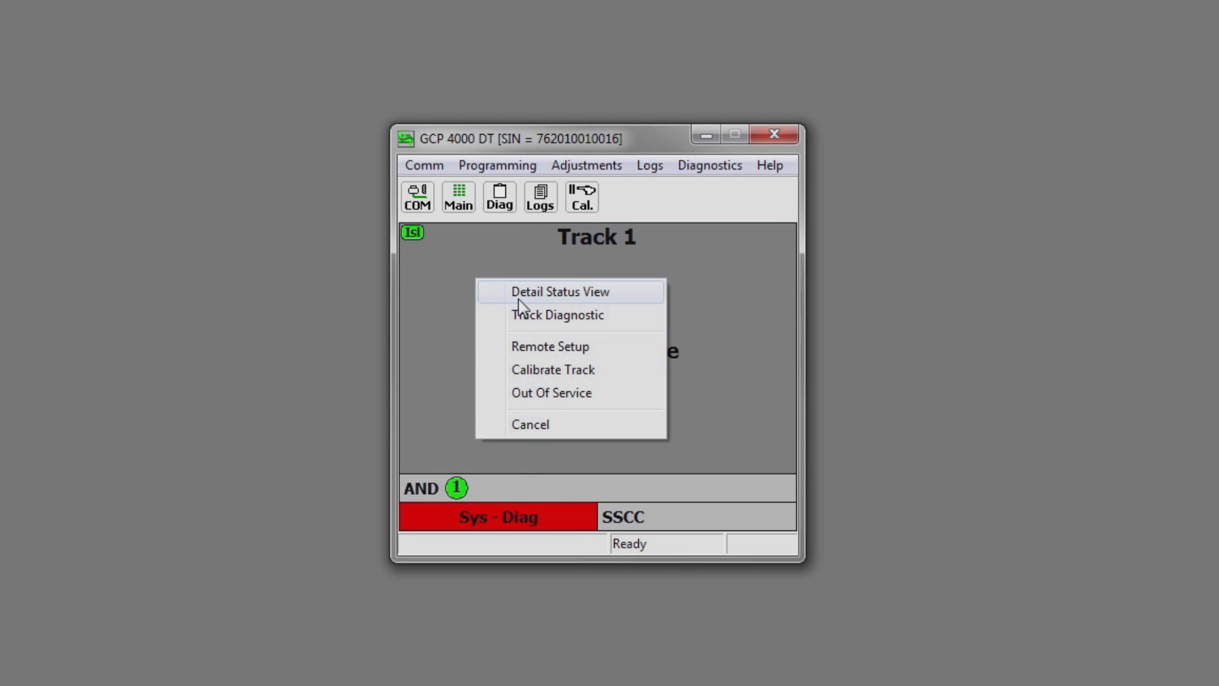
left_click(549, 392)
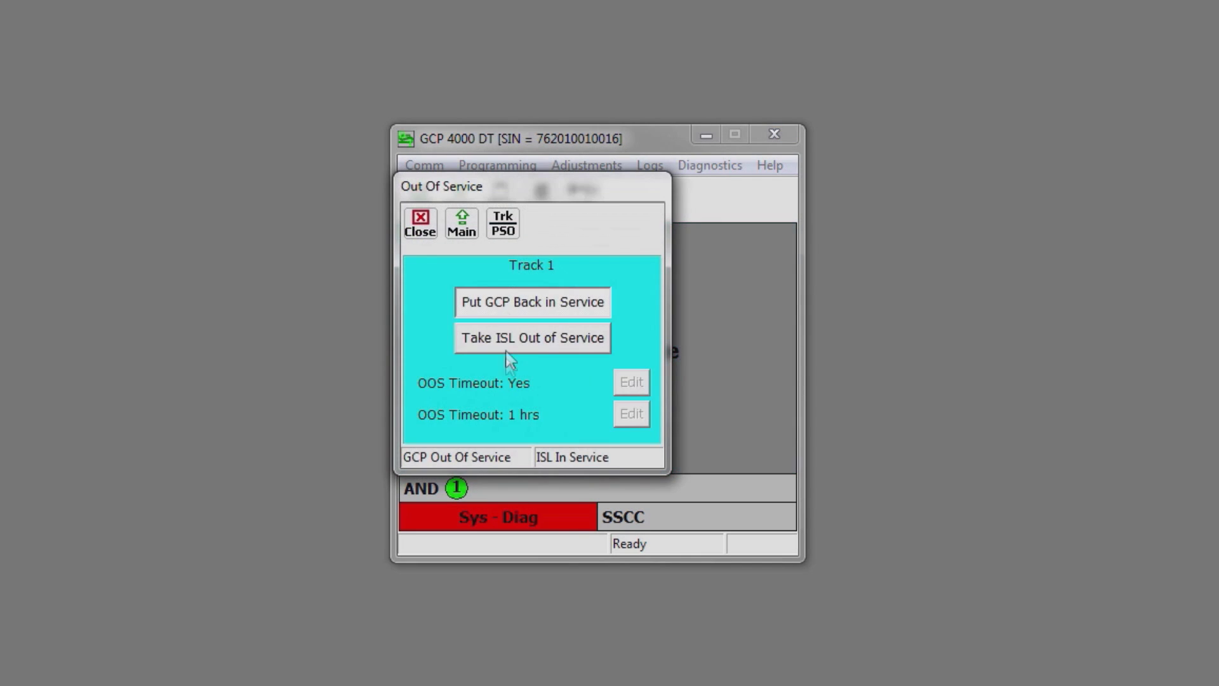
left_click(507, 343)
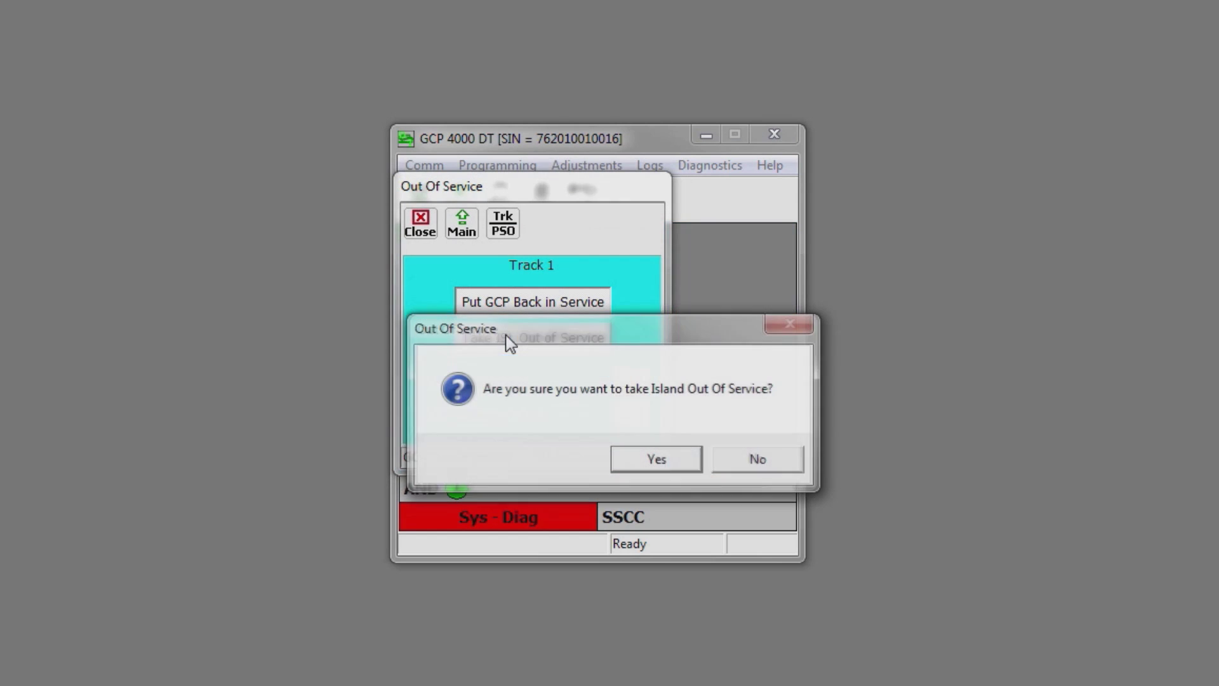
left_click(656, 459)
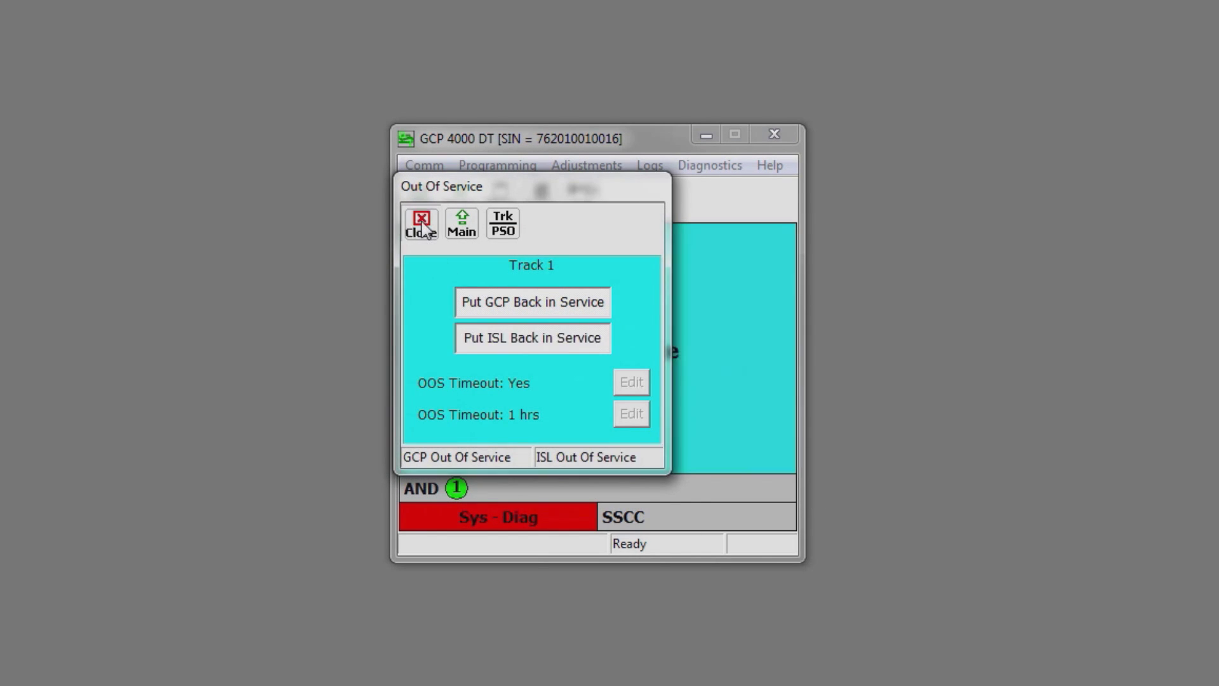
left_click(423, 225)
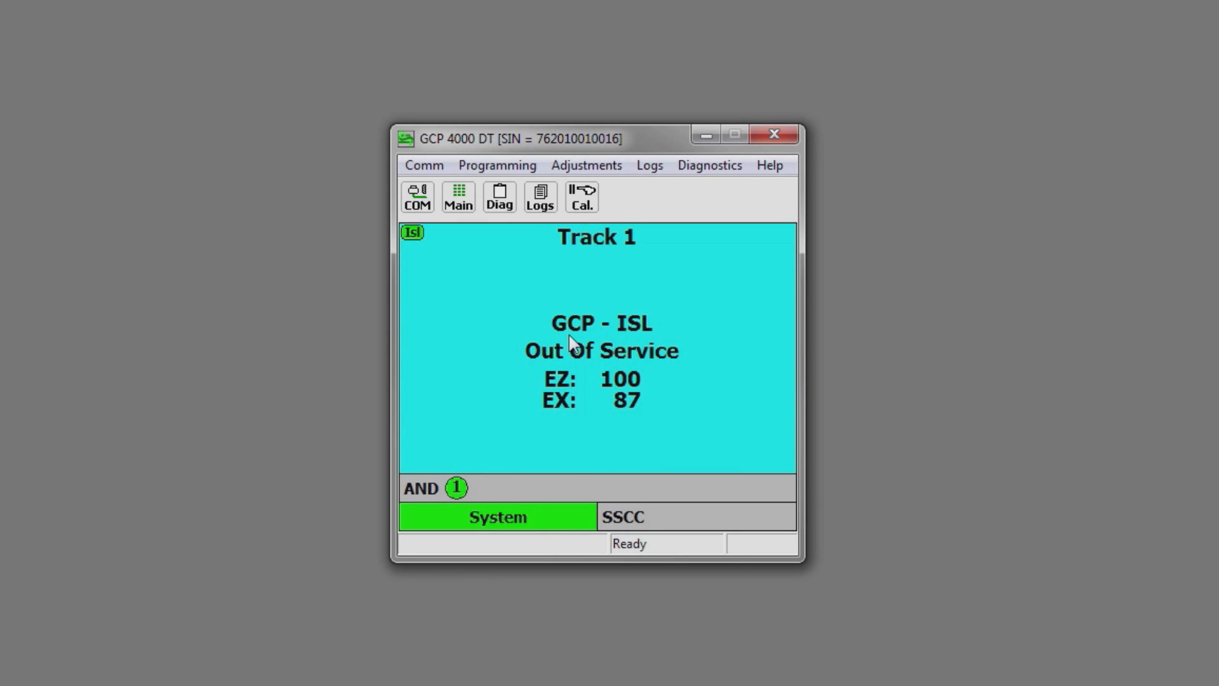
Put Track 1's island and GCP back in service, and return to the track status view.
right_click(524, 318)
left_click(552, 434)
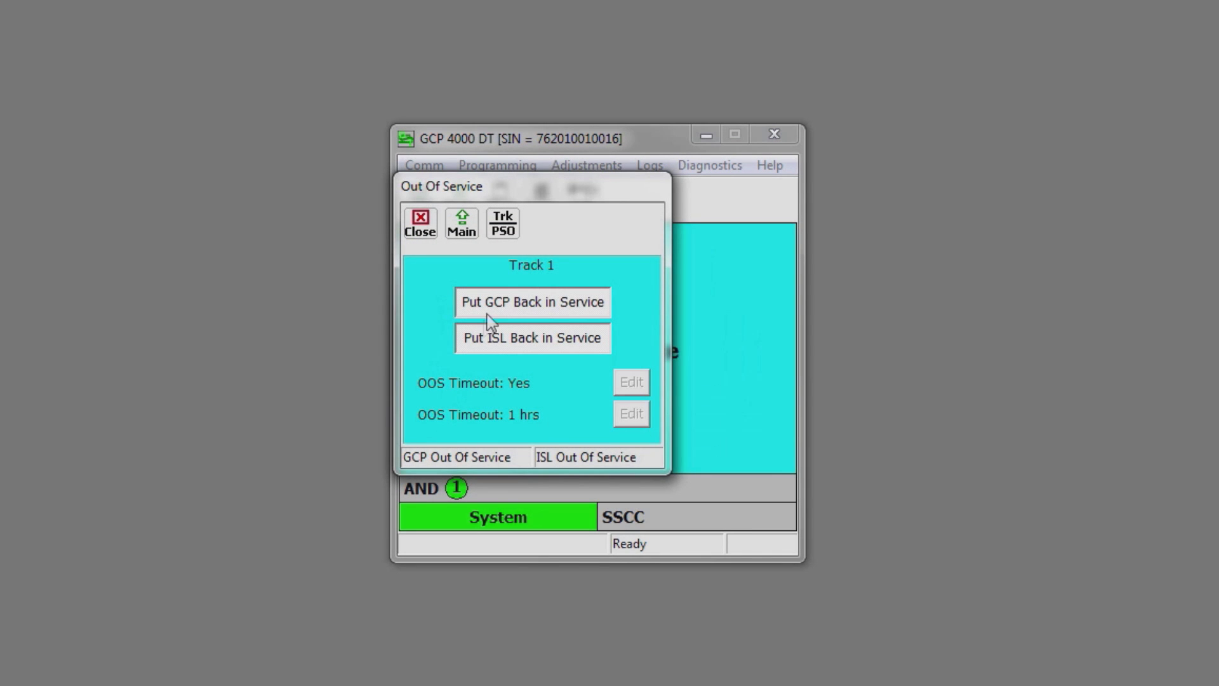
left_click(502, 342)
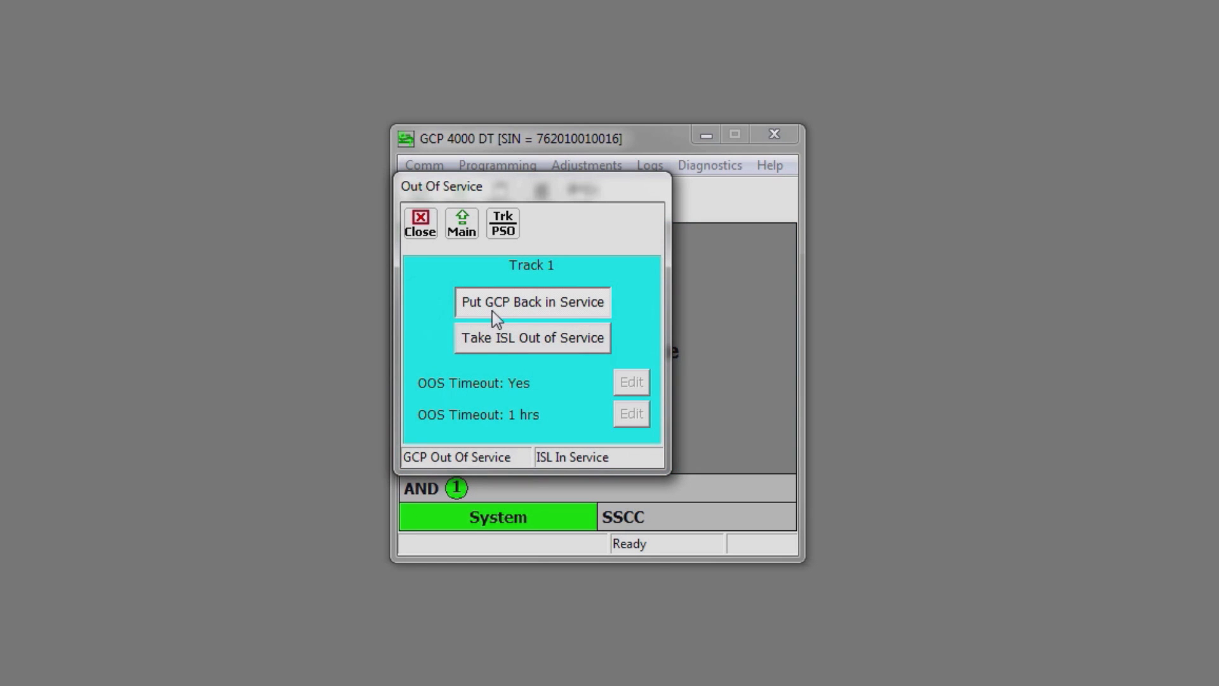
left_click(500, 311)
left_click(421, 223)
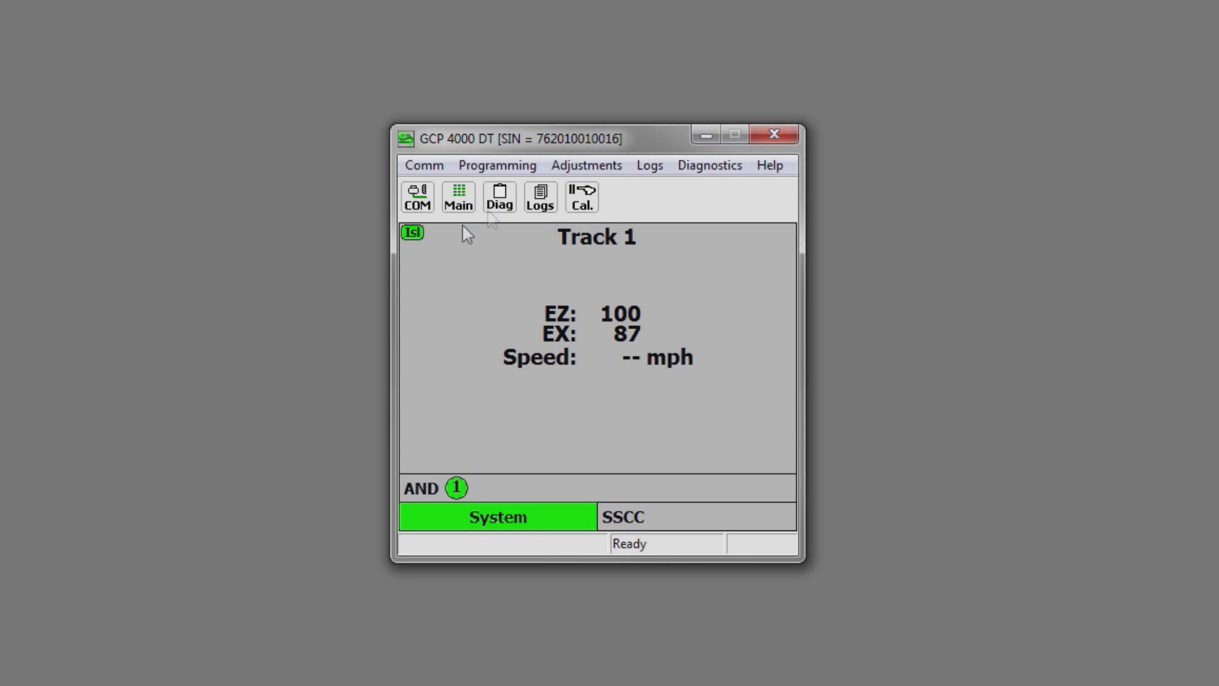
Open the status log and start saving it as a text file.
left_click(649, 163)
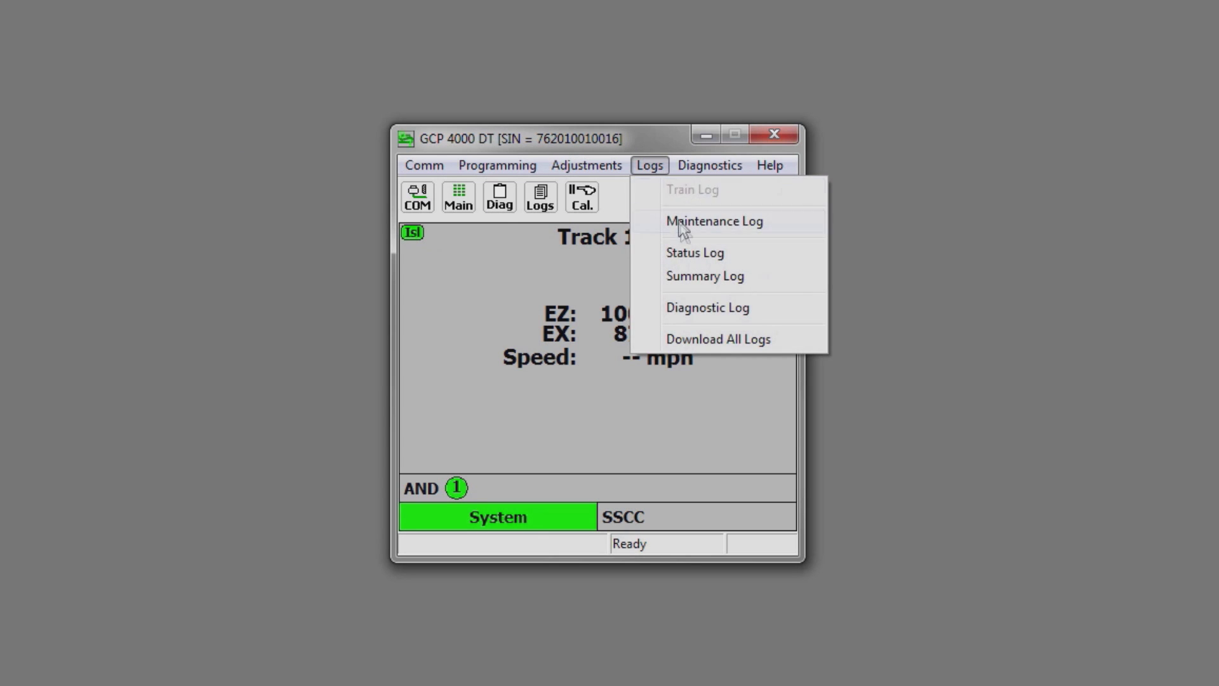
left_click(703, 254)
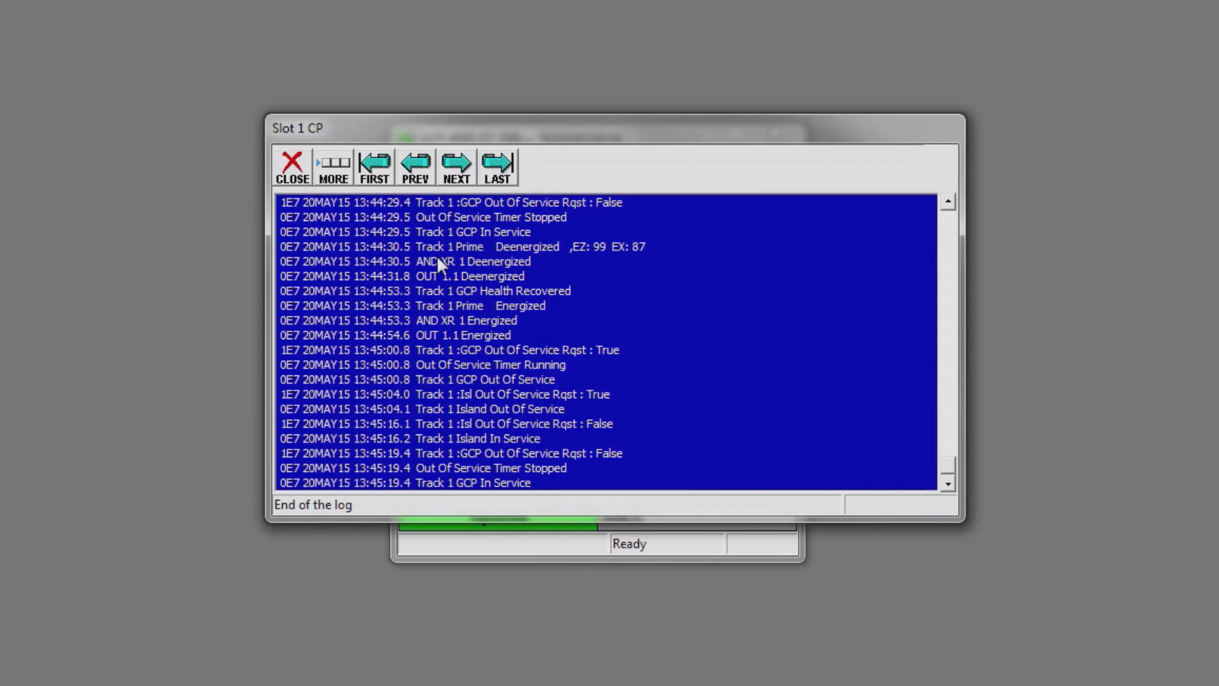
left_click(330, 171)
left_click(374, 178)
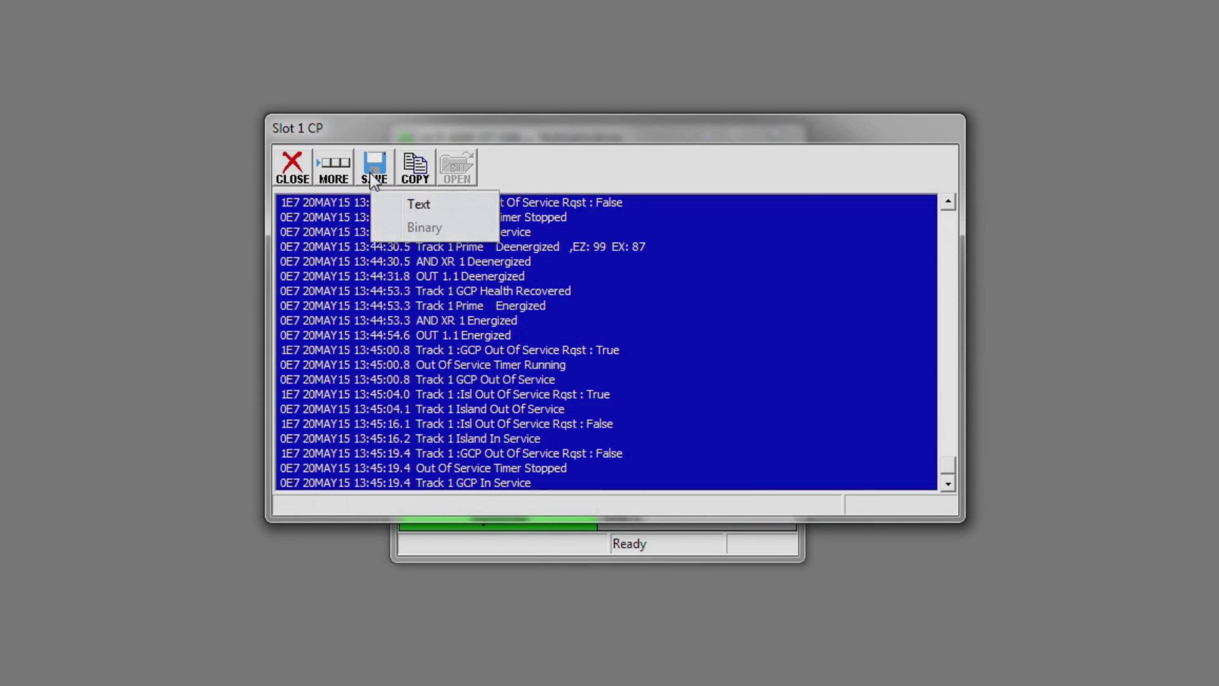
left_click(433, 205)
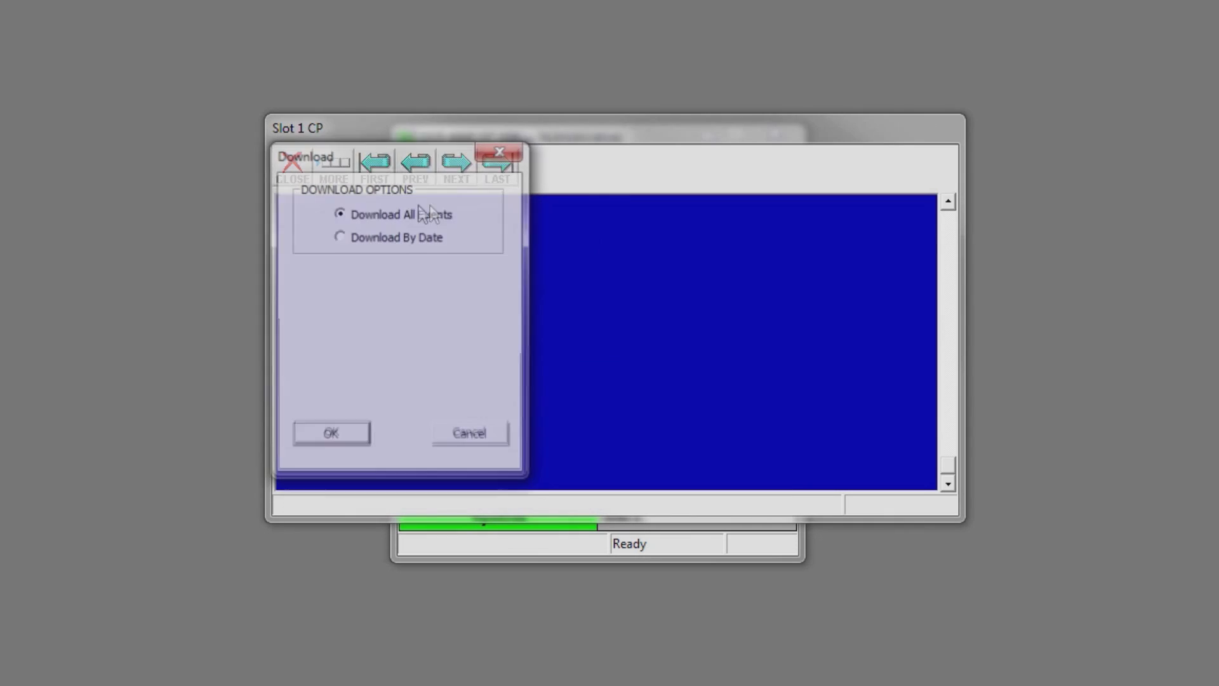
Save the log events by date, from 20MAY15 13:45:04.1 to 20MAY15 13:45:19.4, in the ms4000 folder and close the log.
left_click(342, 234)
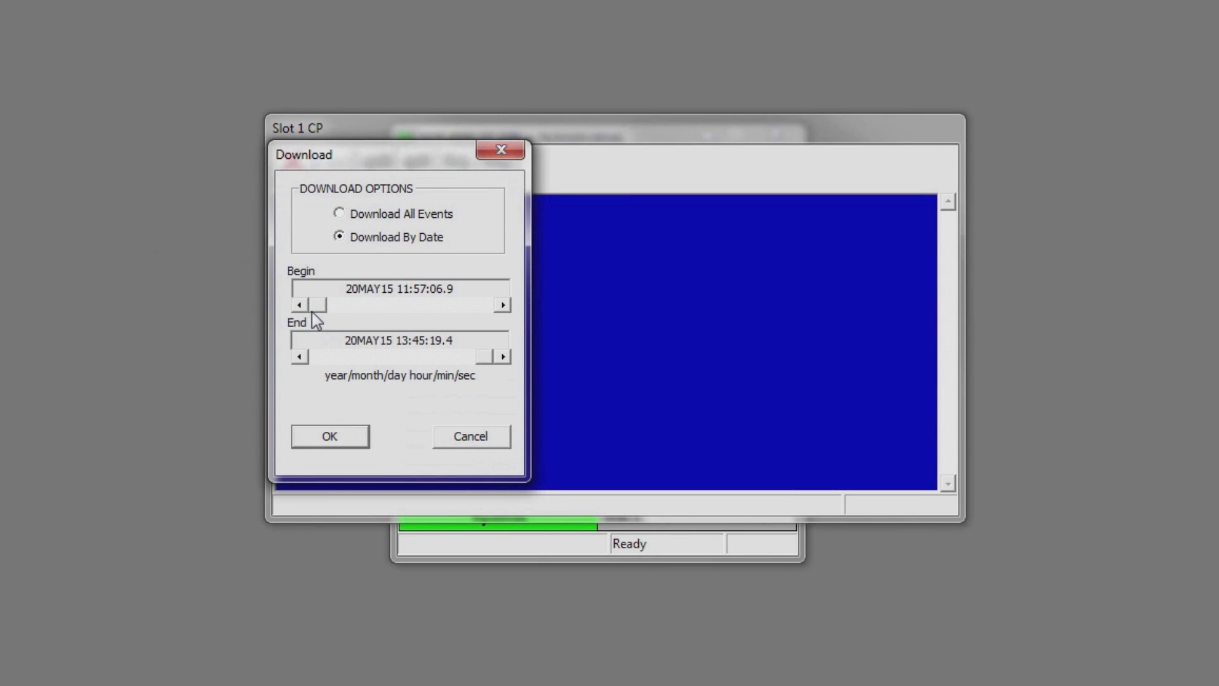
left_click_drag(316, 307, 473, 316)
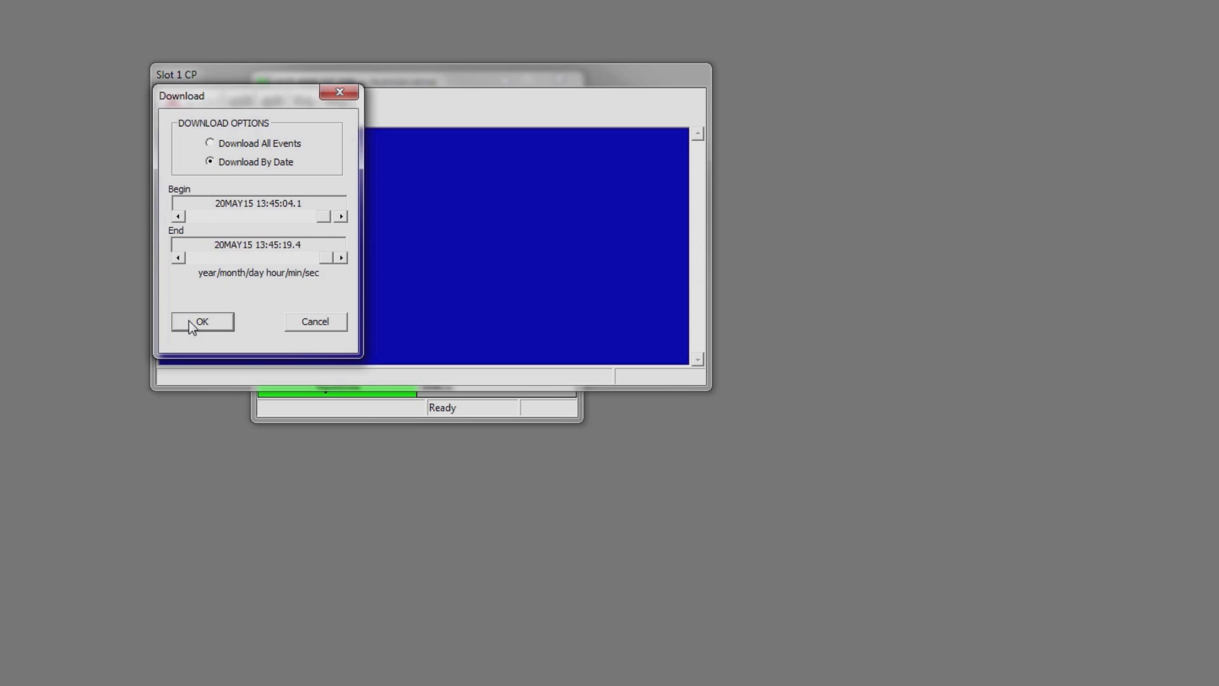
left_click(189, 321)
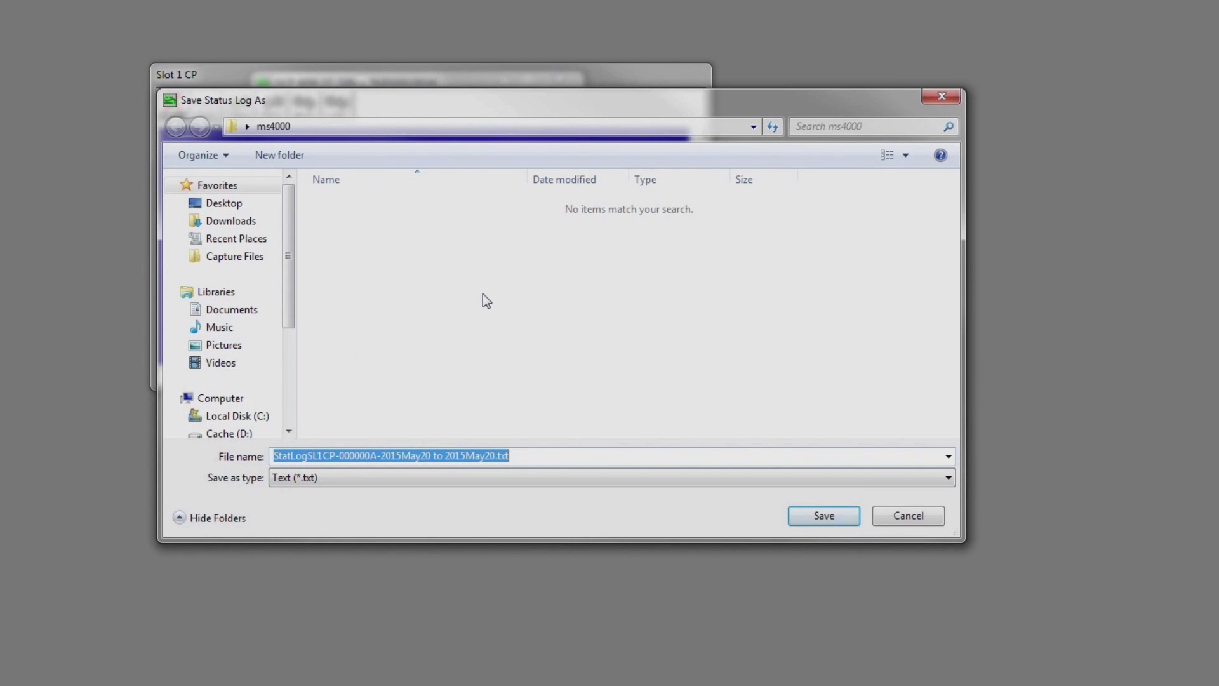
left_click(832, 515)
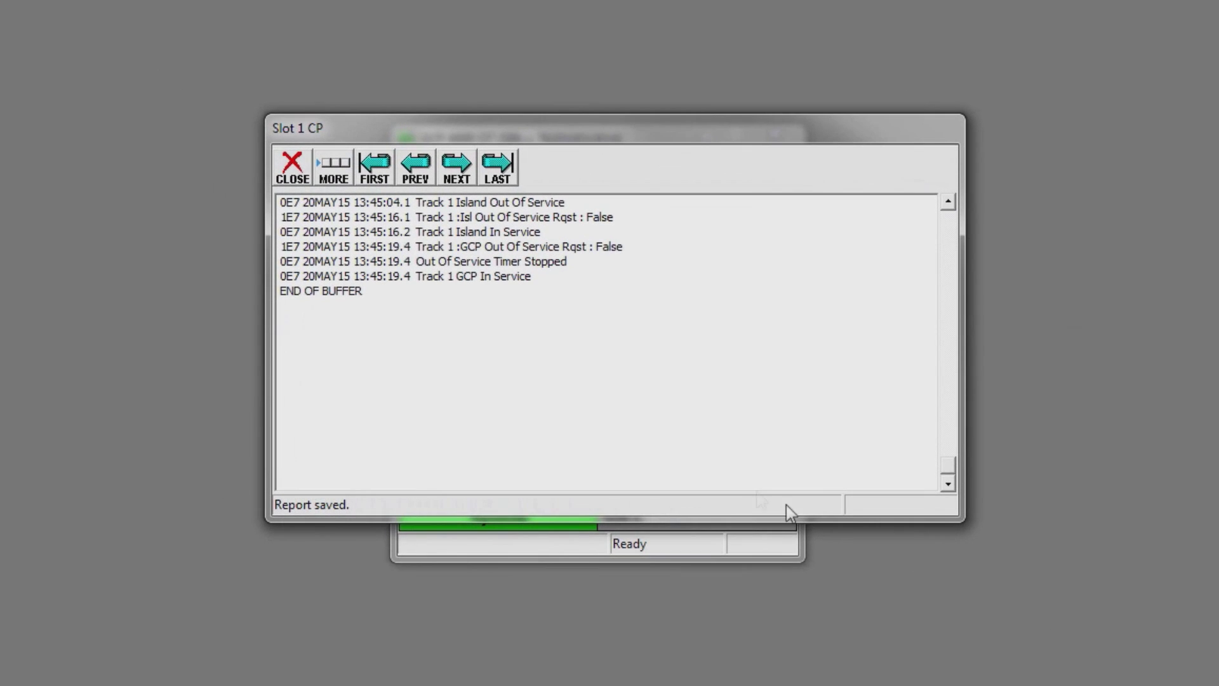
left_click(292, 166)
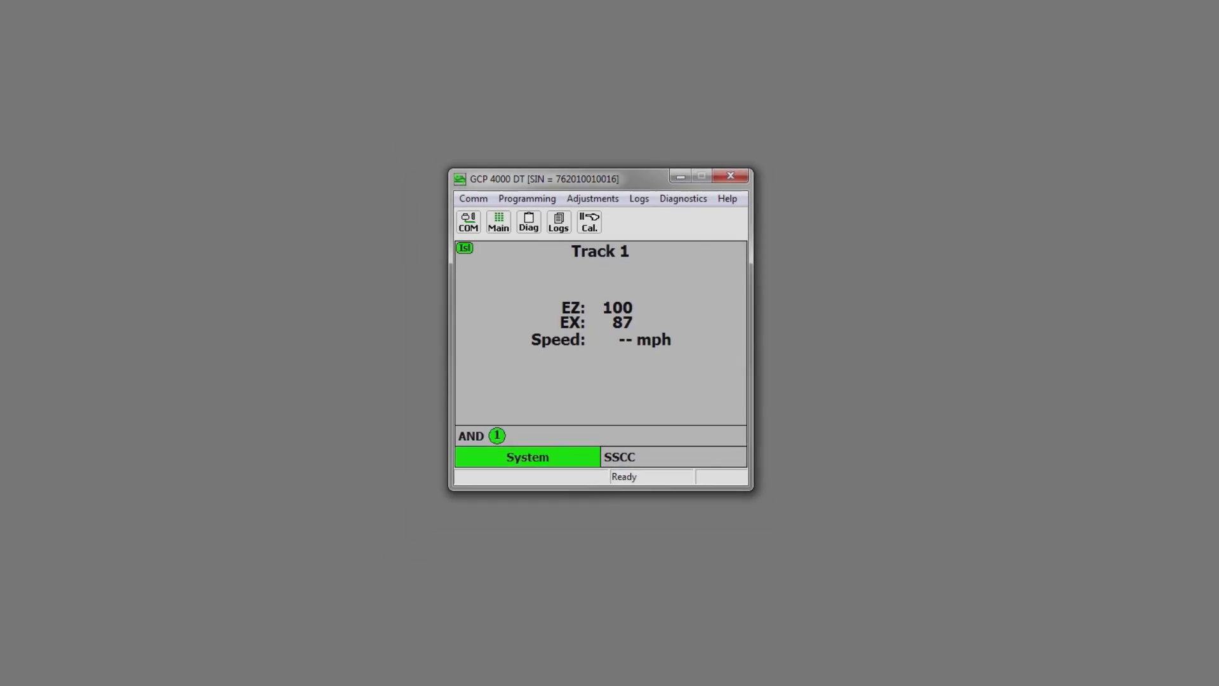
Open the ms4000 folder on the desktop and select the saved status log text file.
left_click(22, 27)
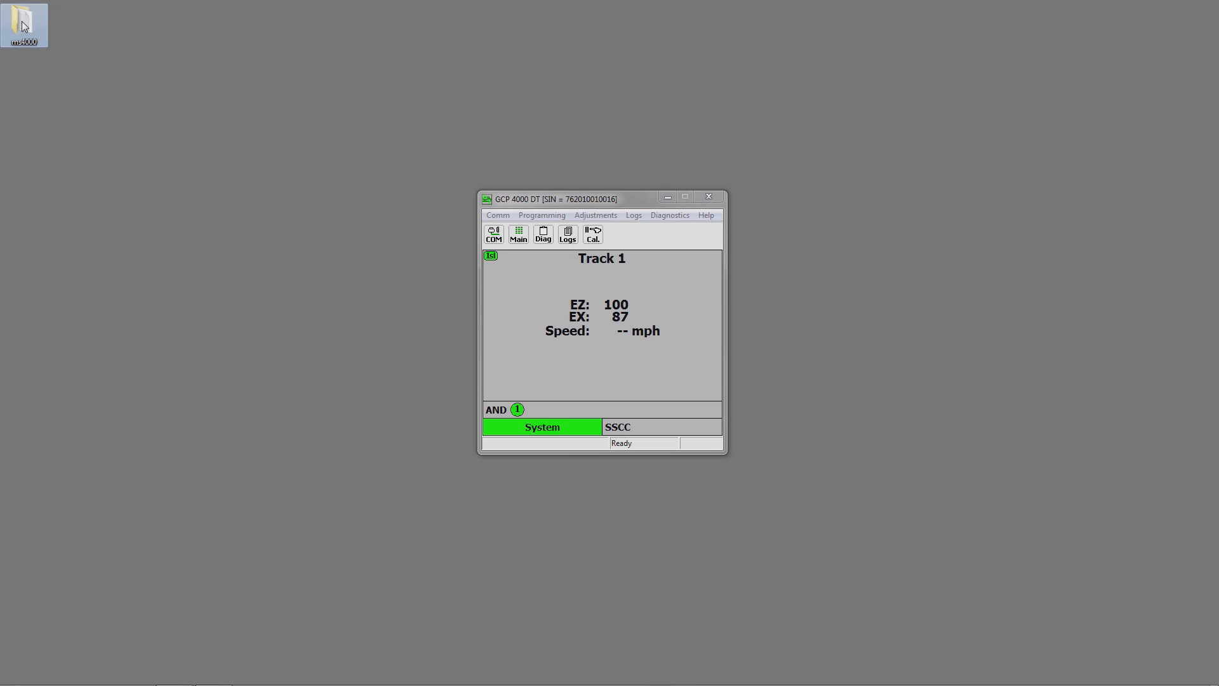
double_click(21, 26)
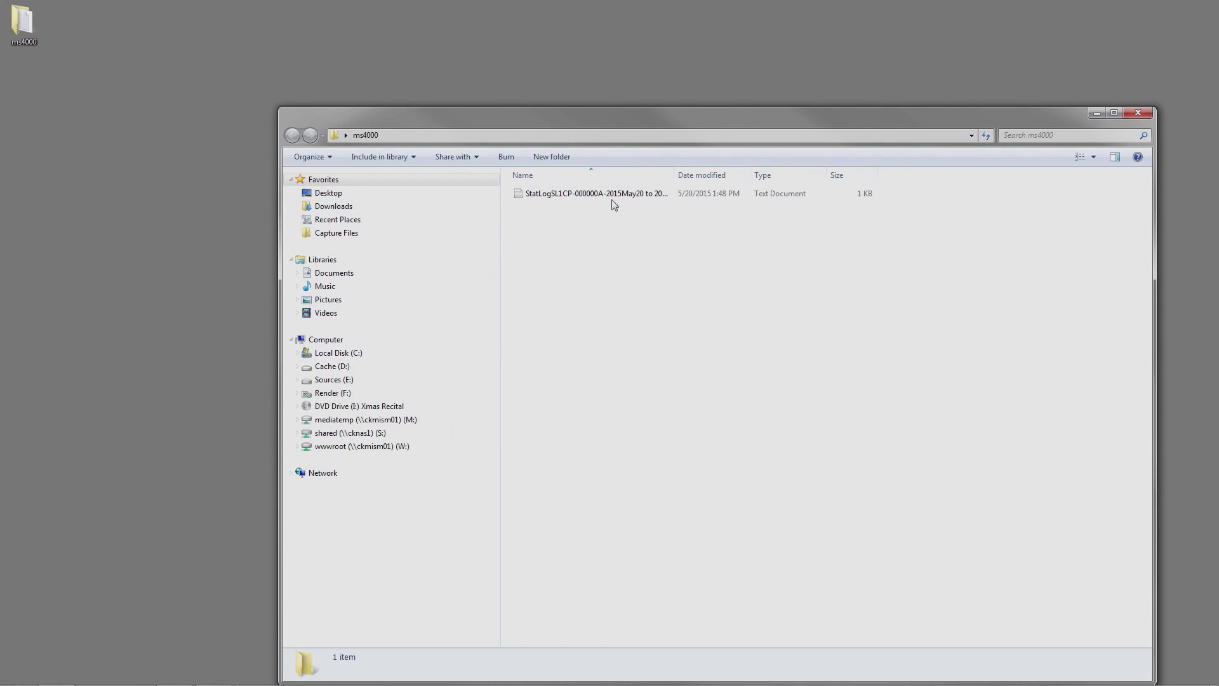
left_click(570, 194)
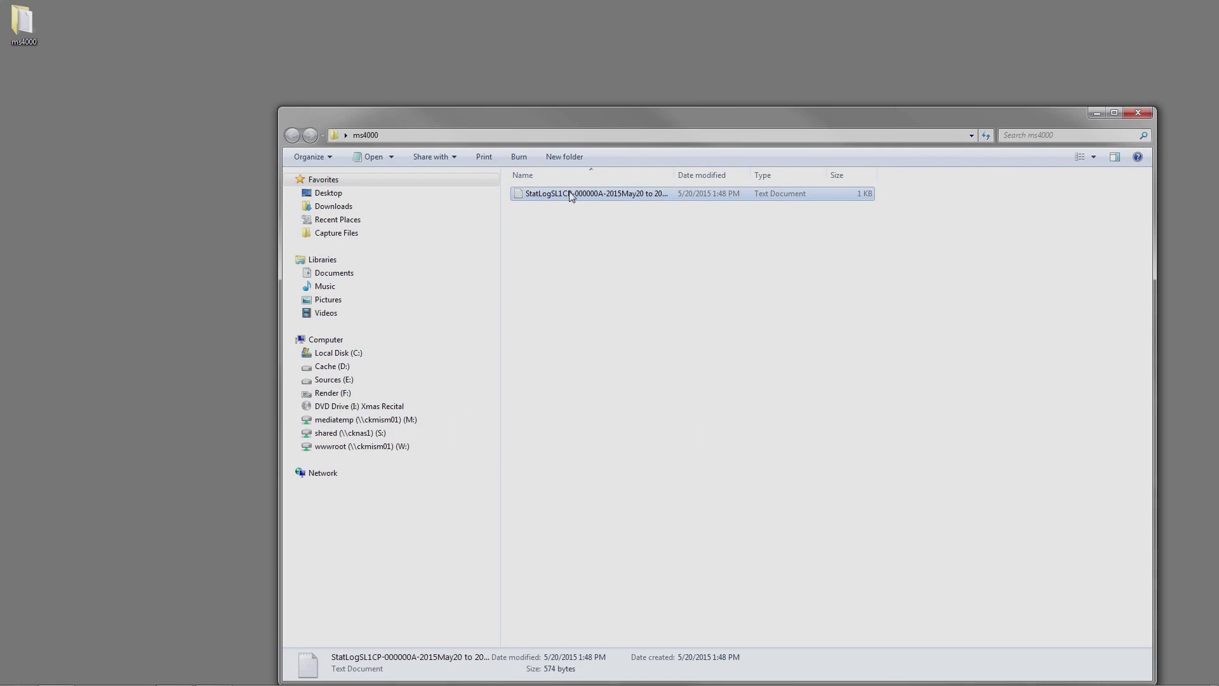